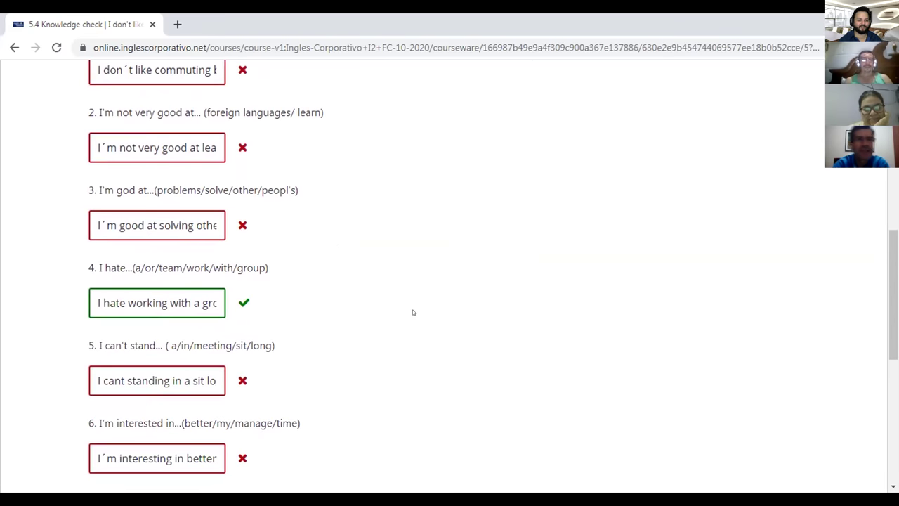
Expand the contraction in answer 1 so that it begins "I do not like commuting".
scroll(413, 312, up, 3)
scroll(413, 312, up, 1)
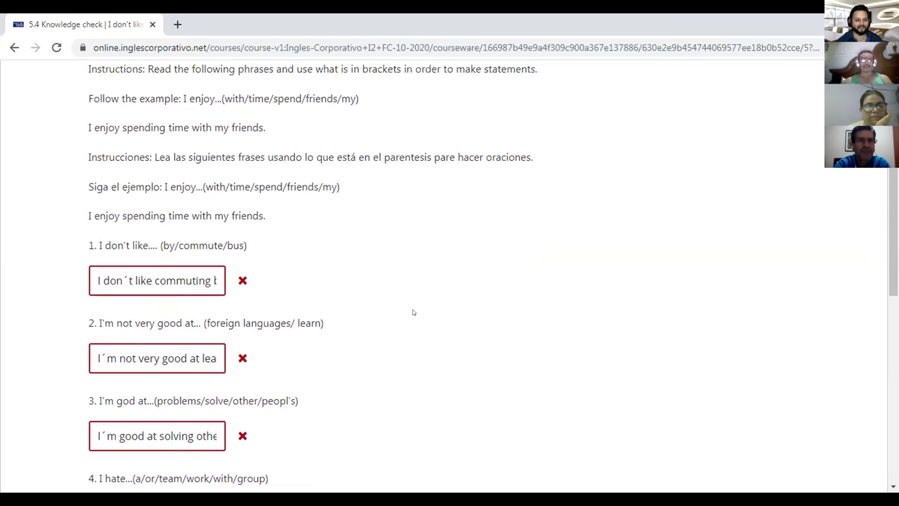
click(192, 280)
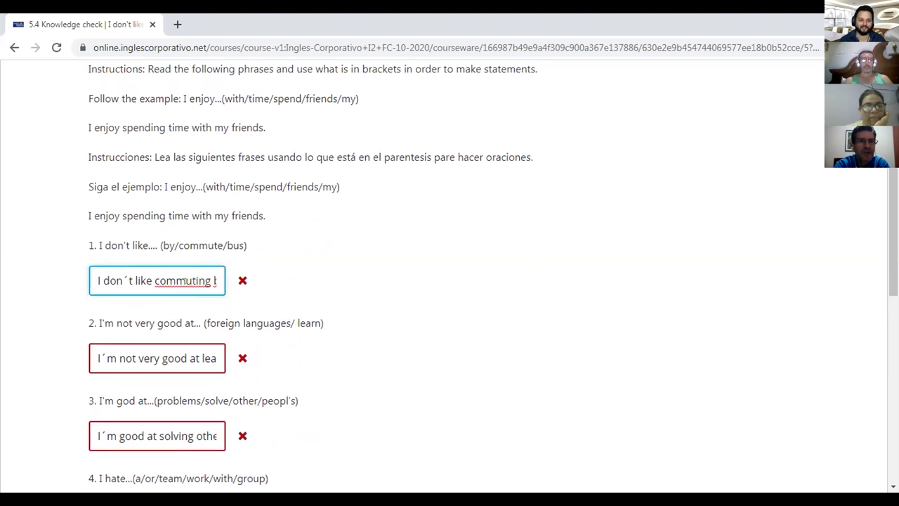
key(End)
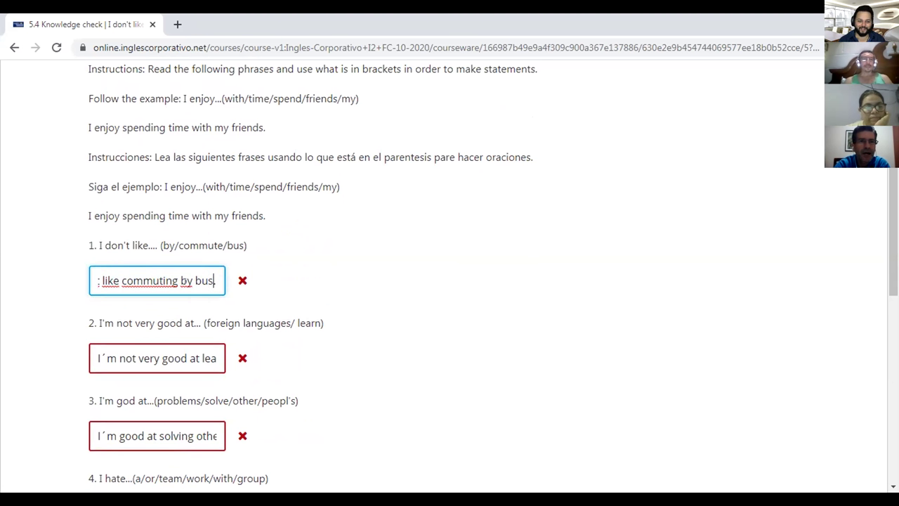
key(Home)
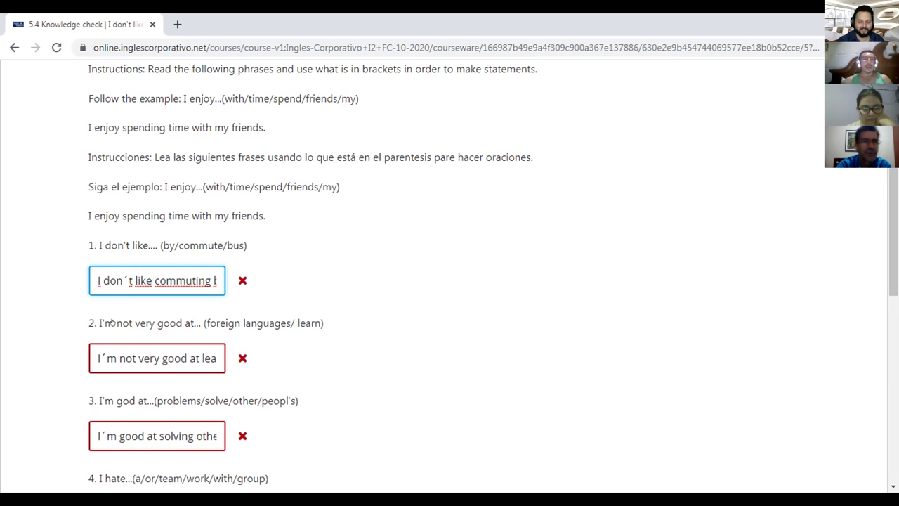
click(123, 281)
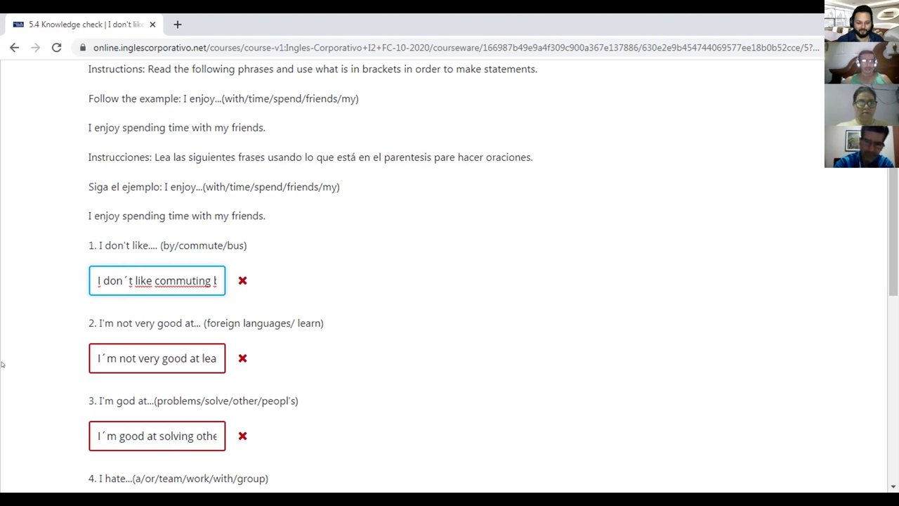
key(Delete)
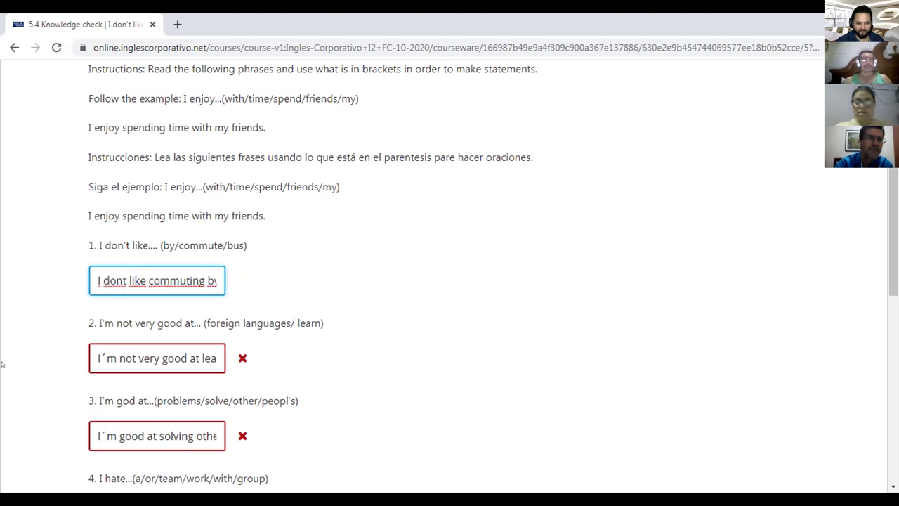
key(Left)
key(Right)
text(o)
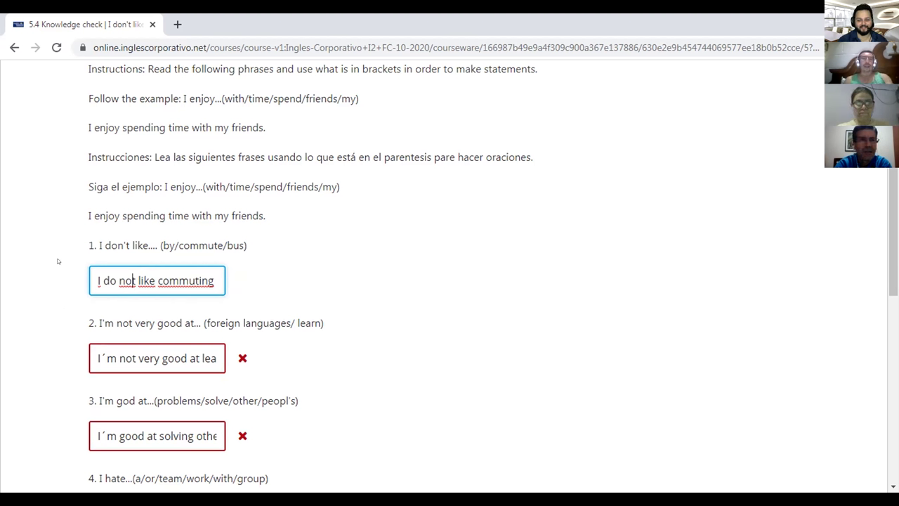
Change answer 1 to begin "I don't like commuting", using the apostrophe copied from its question, and submit the answers.
click(118, 242)
mouse_move(118, 243)
mouse_down()
mouse_move(129, 246)
mouse_move(121, 247)
mouse_up()
key(ctrl+c)
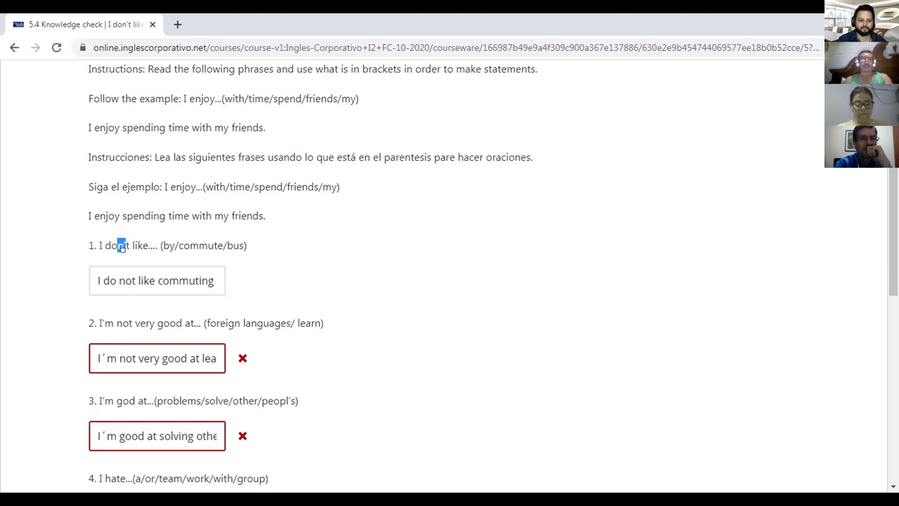
click(117, 280)
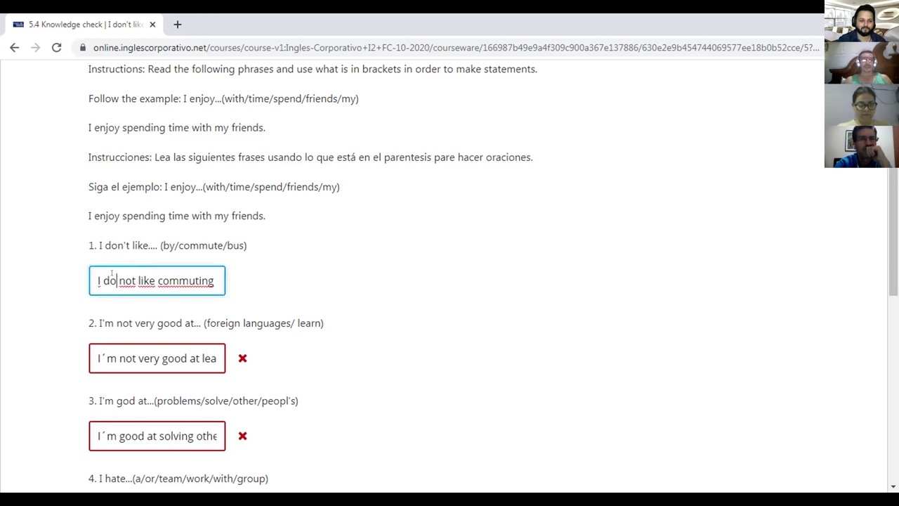
key(ctrl+v)
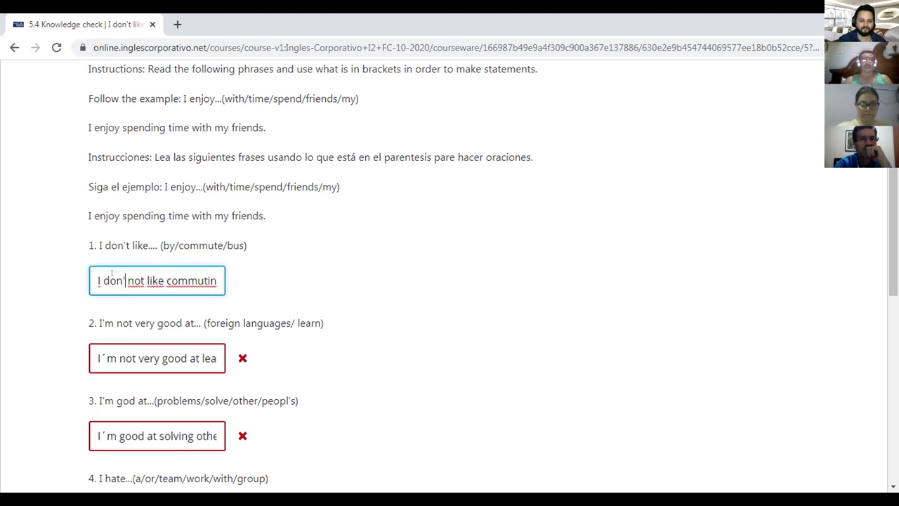
text(t)
key(Delete)
key(Delete)
key(Delete)
key(Delete)
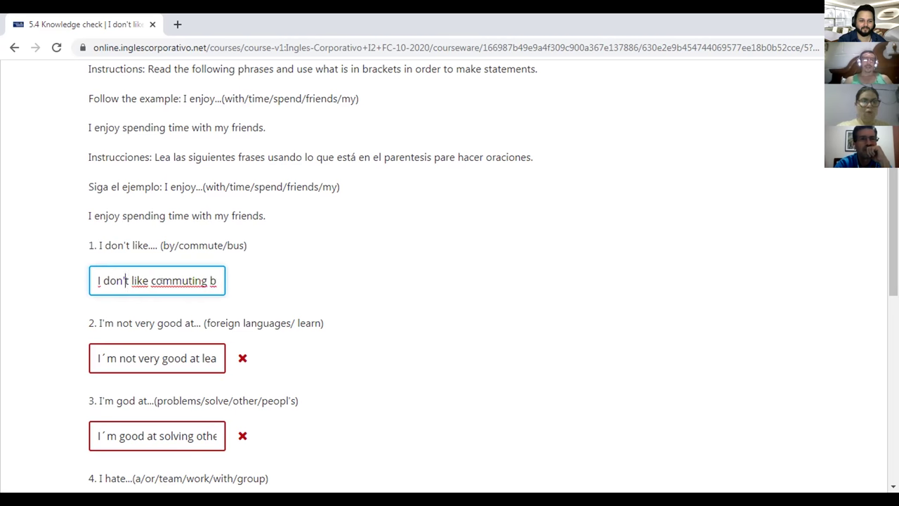
click(380, 292)
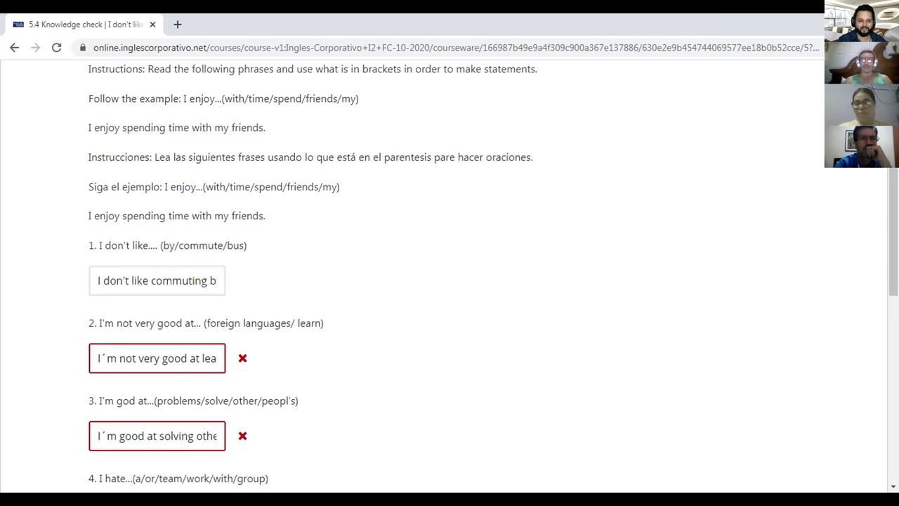
scroll(894, 239, down, 6)
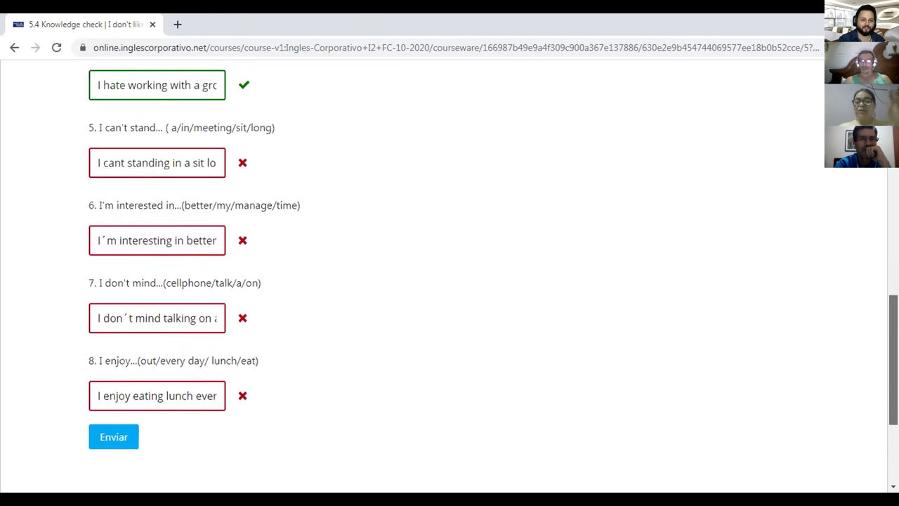
click(113, 419)
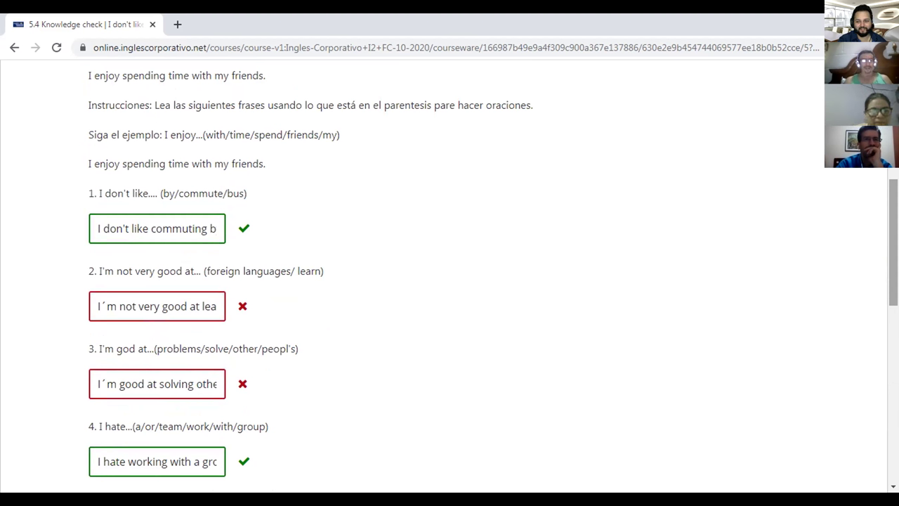
Replace the accent mark in answer 2 with a straight apostrophe so that it begins "I'm not very good at".
click(98, 302)
drag(99, 306, 106, 306)
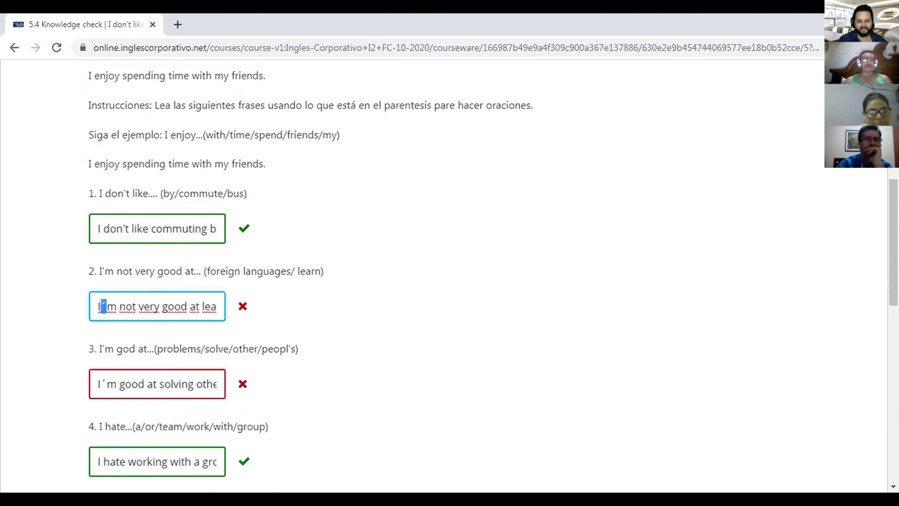
text(')
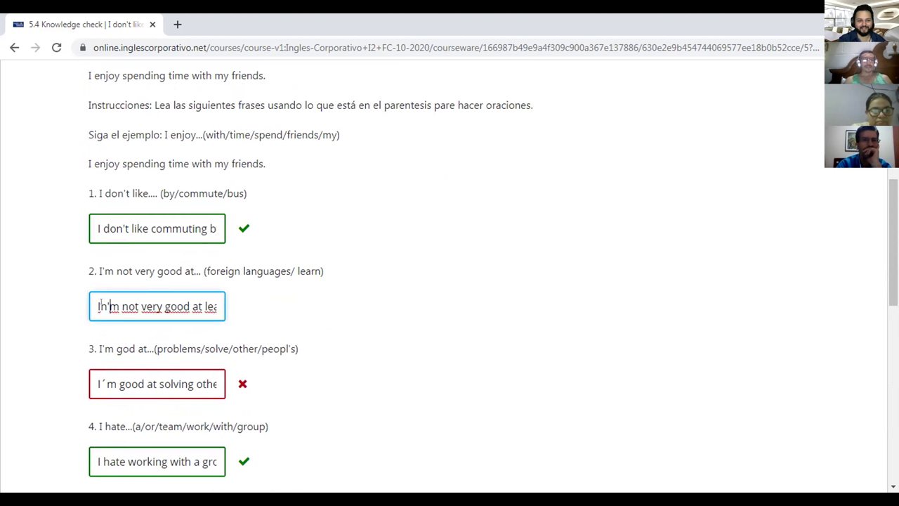
key(Left)
key(BackSpace)
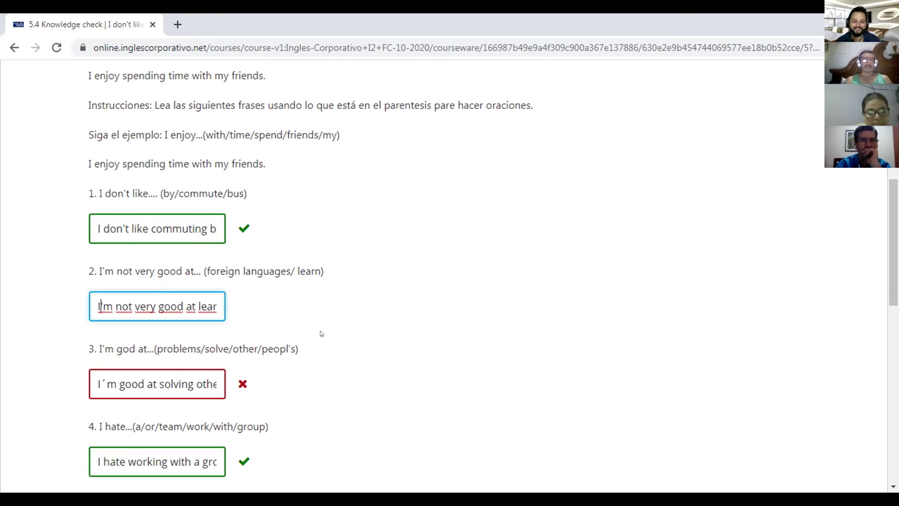
Replace the accent mark in answer 3 with a straight apostrophe so that it begins "I'm good at solving".
click(98, 376)
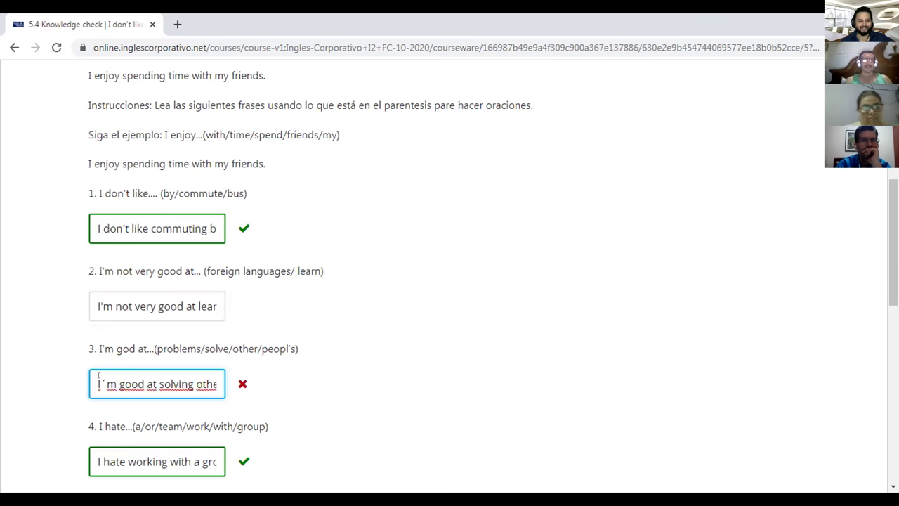
text(n')
key(BackSpace)
key(BackSpace)
text(n´)
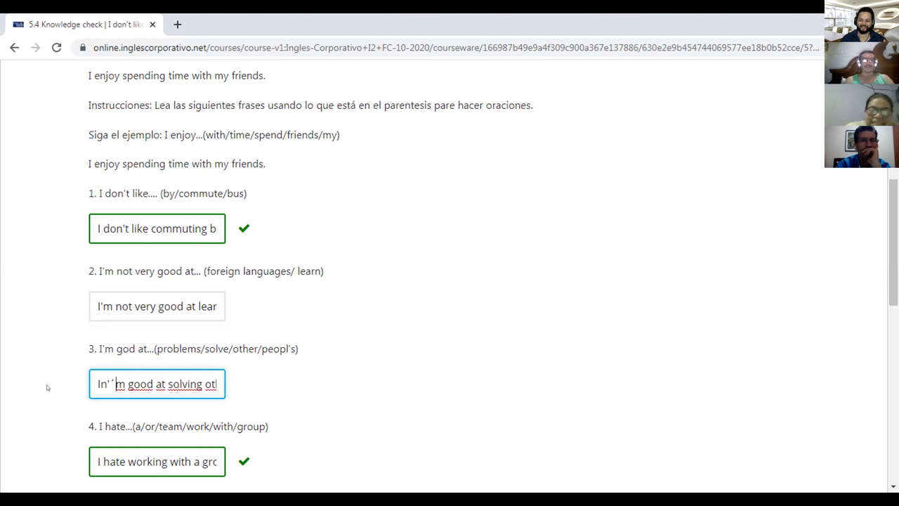
key(Delete)
text(')
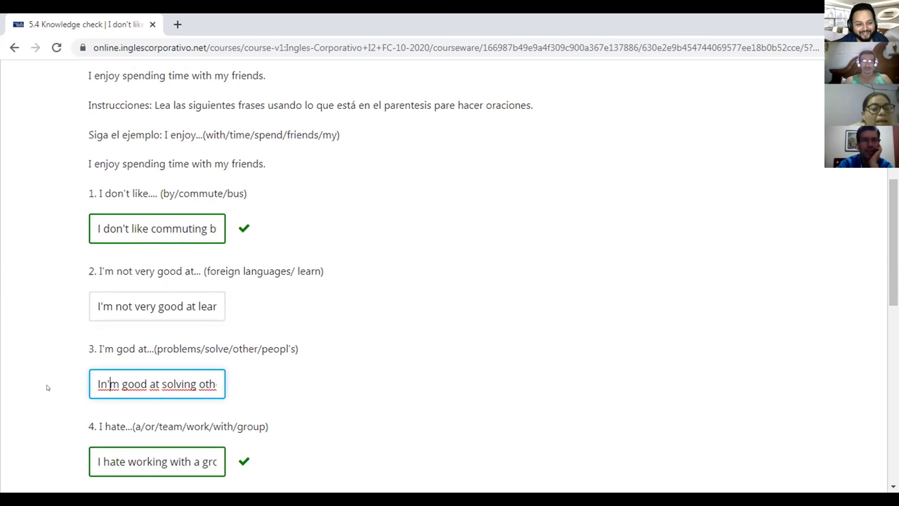
key(BackSpace)
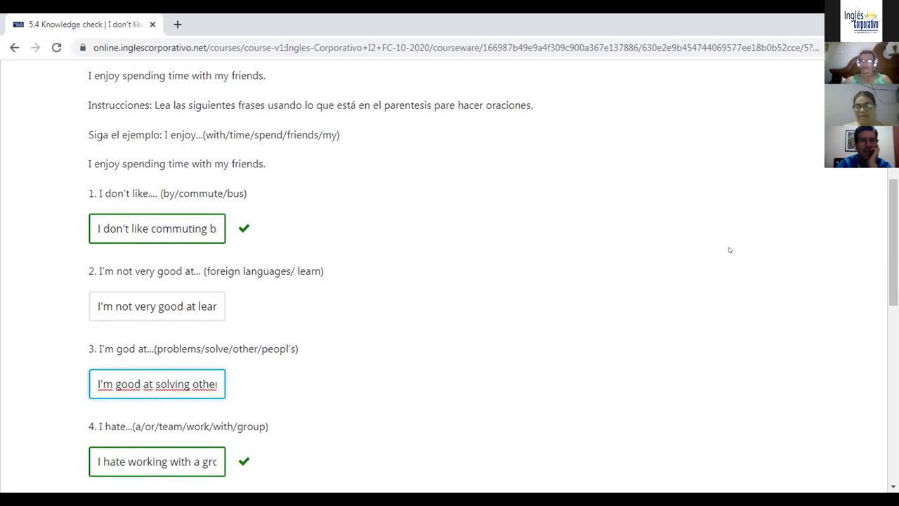
Correct "cant" to "can't" in answer 5 and submit the answers again.
drag(894, 243, 893, 281)
scroll(450, 281, down, 2)
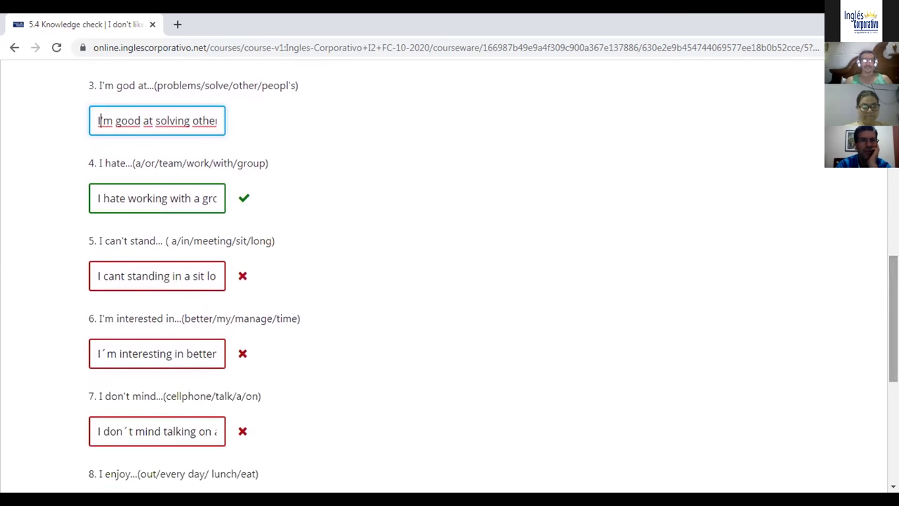
click(112, 276)
text(n')
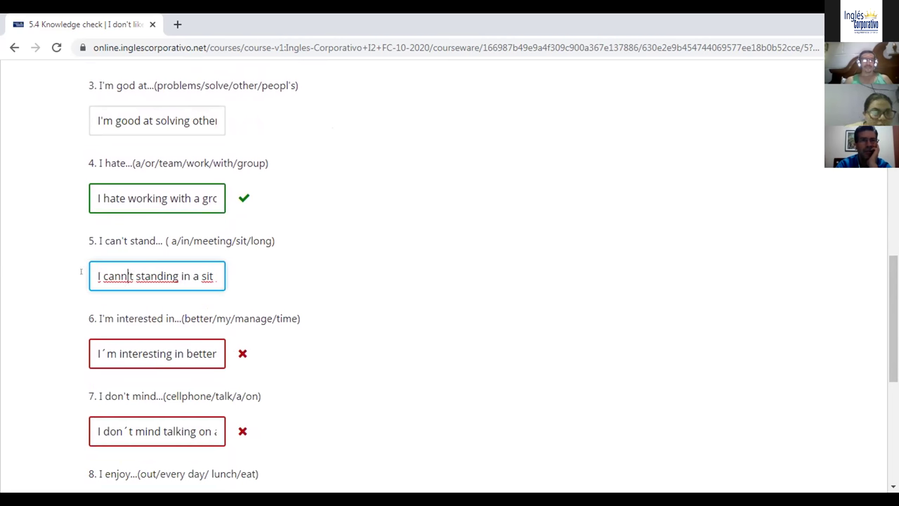
key(BackSpace)
key(BackSpace)
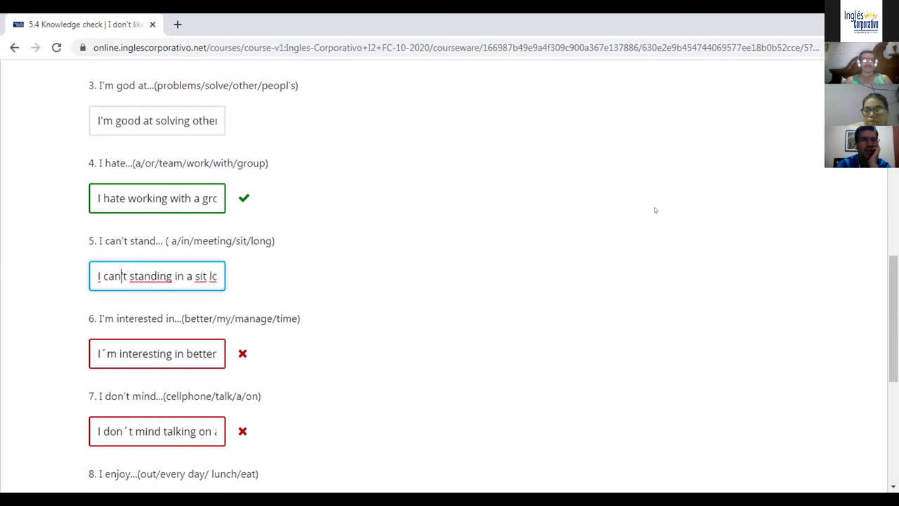
scroll(654, 209, down, 3)
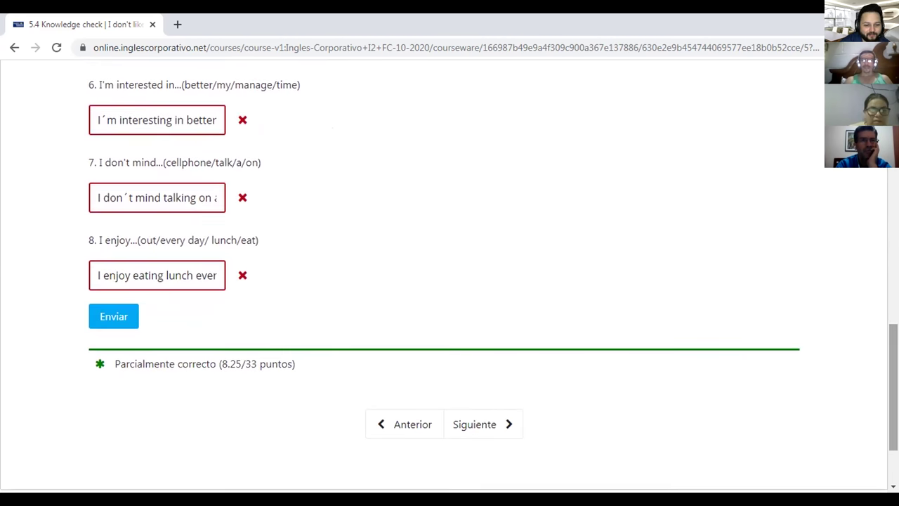
click(107, 319)
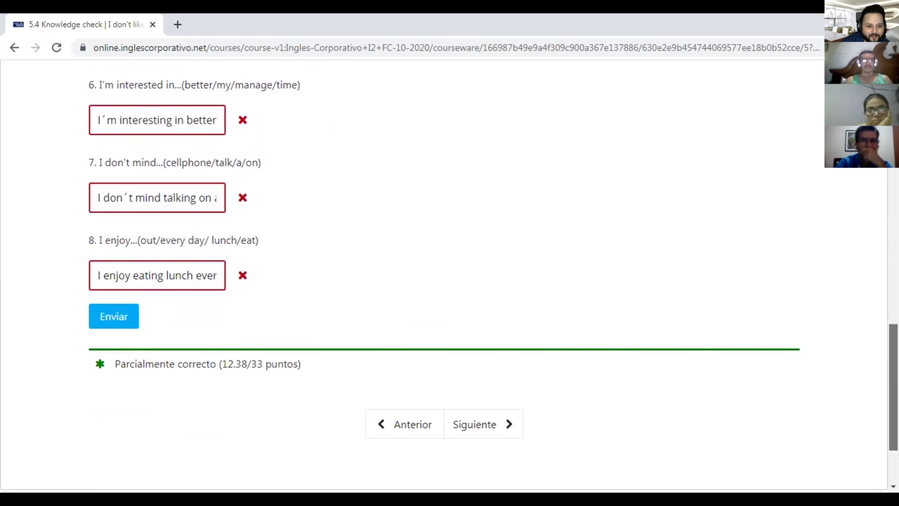
Correct the misspelled possessive in answer 3 to "people's" and add the word "problems" after it.
scroll(699, 336, up, 7)
scroll(491, 281, down, 3)
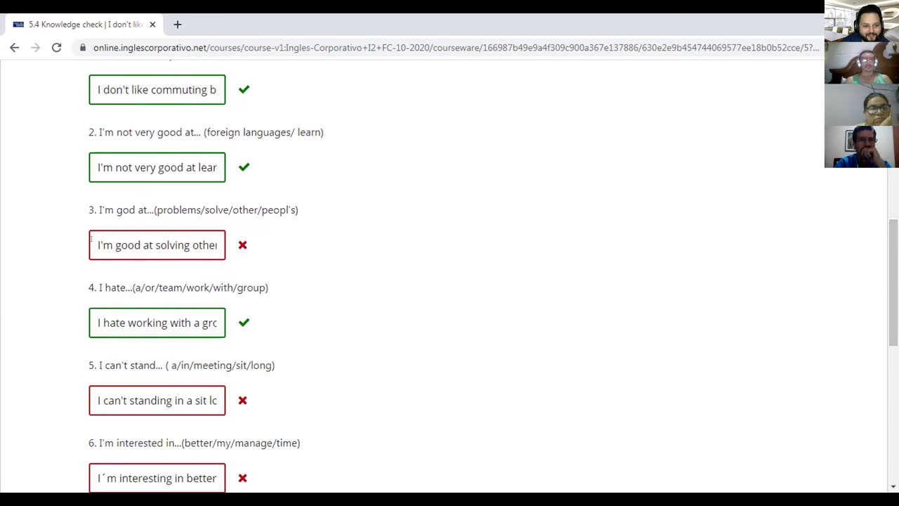
click(118, 247)
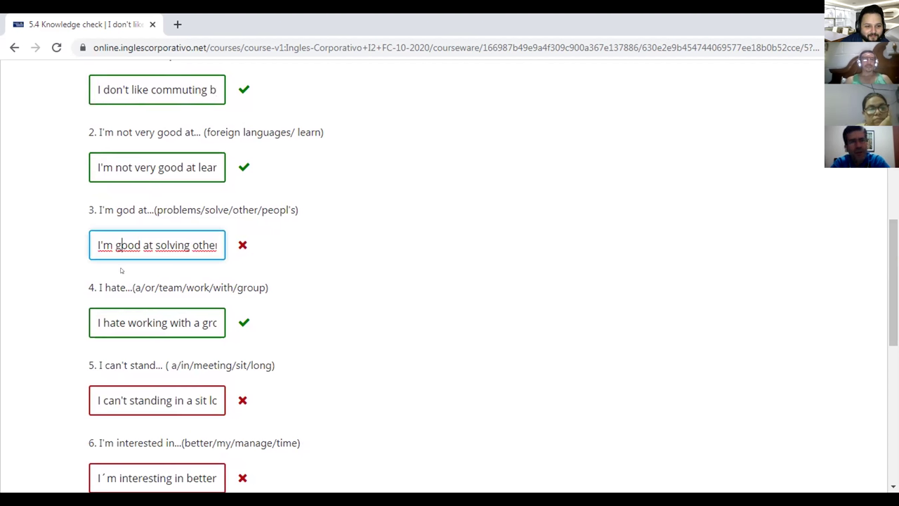
key(Right)
key(Right)
key(Right)
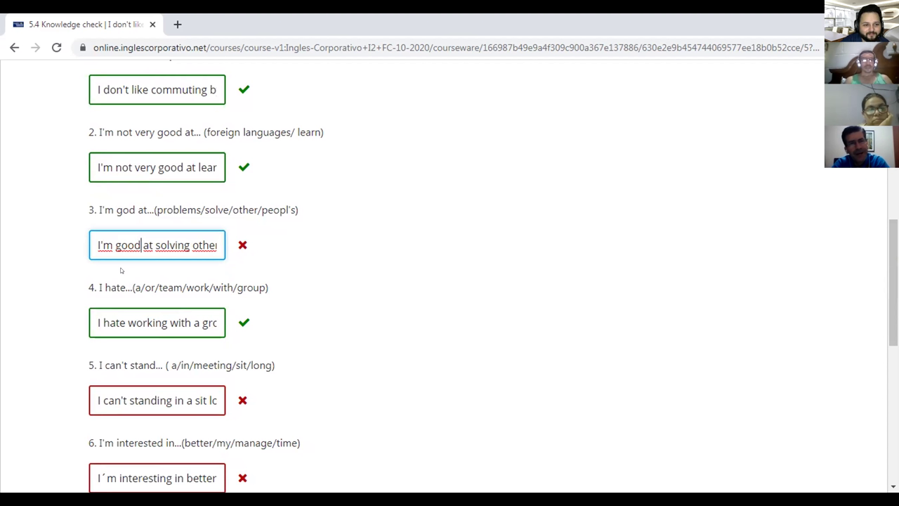
key(Right)
key(Right)
key(Right)
key(Right)
key(Right)
key(Right)
key(Right)
key(Right)
key(Right)
key(Right)
key(Right)
key(Right)
key(Right)
key(Right)
key(Right)
key(Right)
key(Right)
key(Right)
key(Right)
key(Right)
key(Right)
key(Right)
key(Right)
key(Right)
text(s)
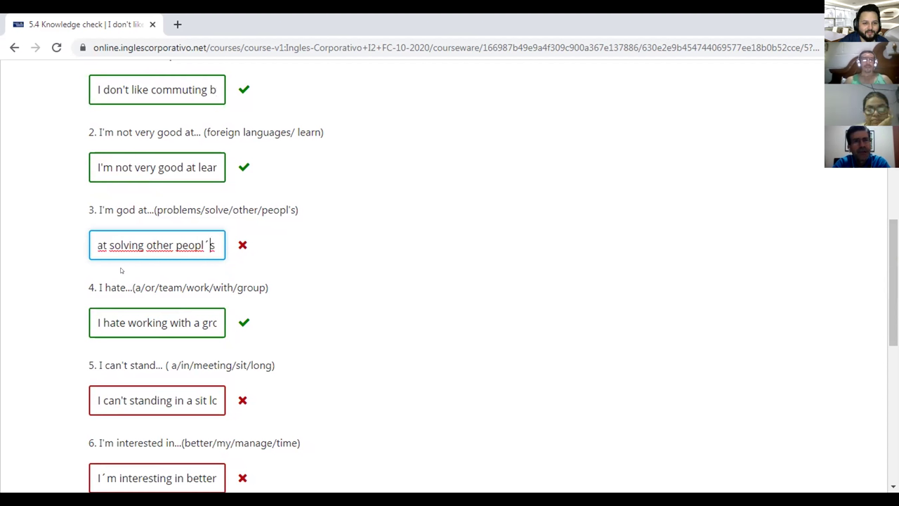
key(Left)
key(BackSpace)
text(en')
key(End)
text(problems)
key(Left)
key(Left)
key(Left)
key(Left)
key(Left)
key(Left)
key(Left)
key(Left)
key(Left)
key(Left)
key(Left)
key(BackSpace)
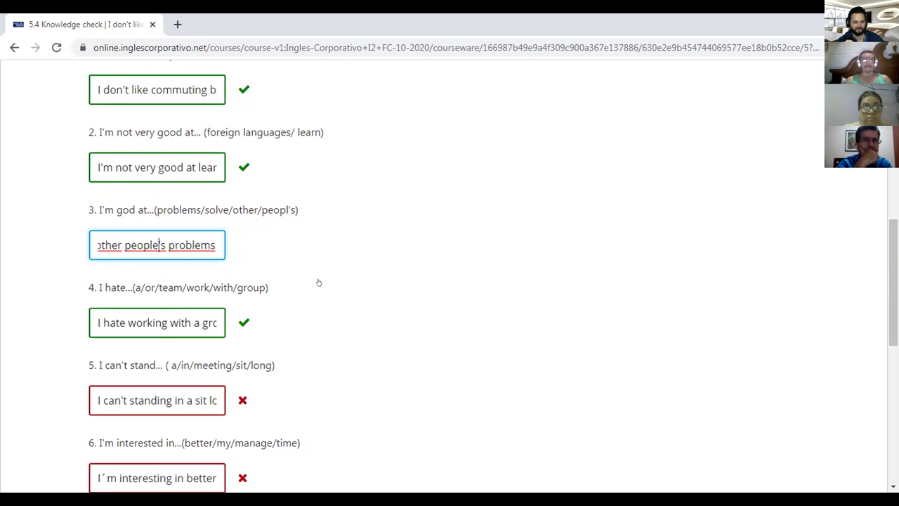
End answer 3 with a period after "problems" and resubmit the exercise.
key(Right)
key(Right)
key(Right)
key(Right)
key(Right)
key(Right)
key(Right)
key(Right)
key(Right)
key(Right)
key(Right)
text(.)
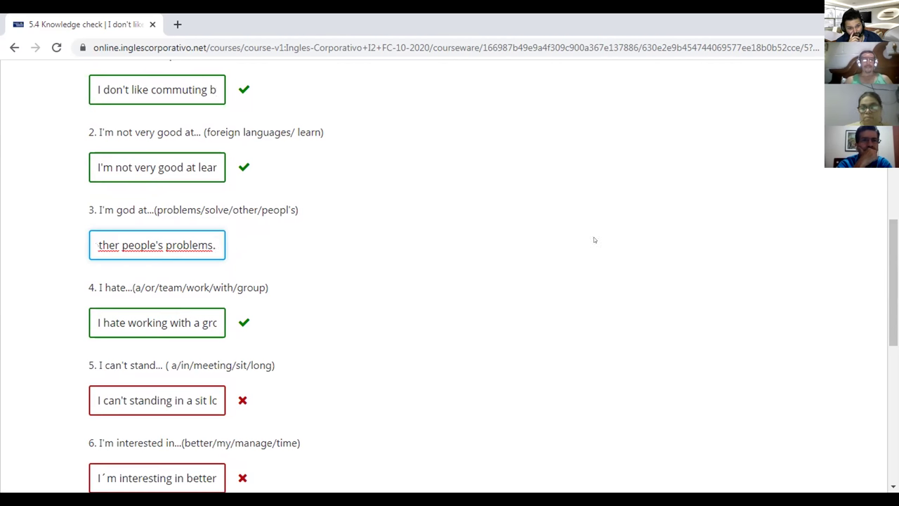
scroll(593, 239, down, 4)
click(106, 387)
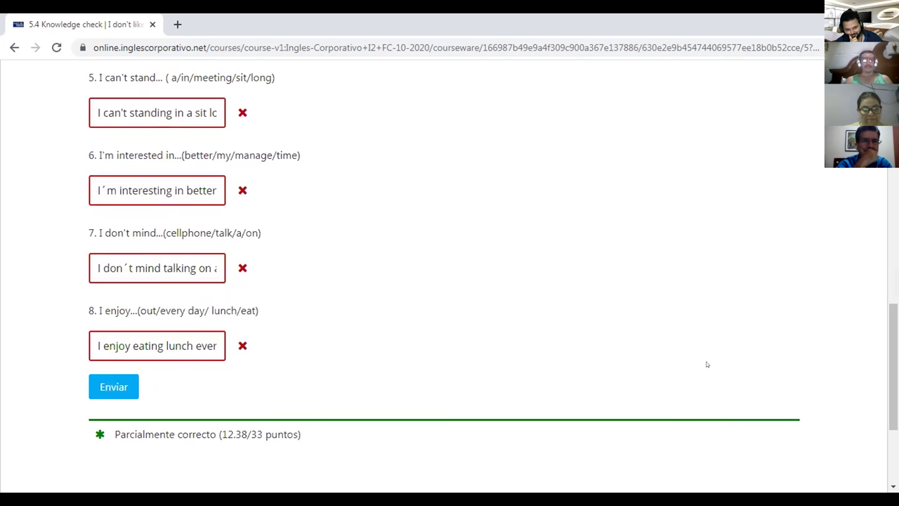
Read through answer 3 from beginning to end to check its spelling, spacing and punctuation.
scroll(450, 281, up, 4)
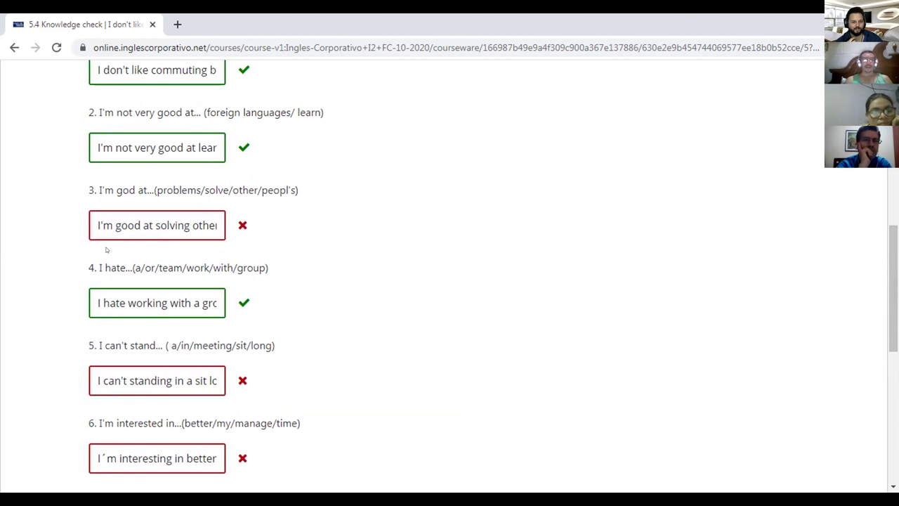
click(121, 221)
key(Right)
key(Right)
key(Right)
key(Right)
key(Right)
key(Right)
key(Right)
key(Right)
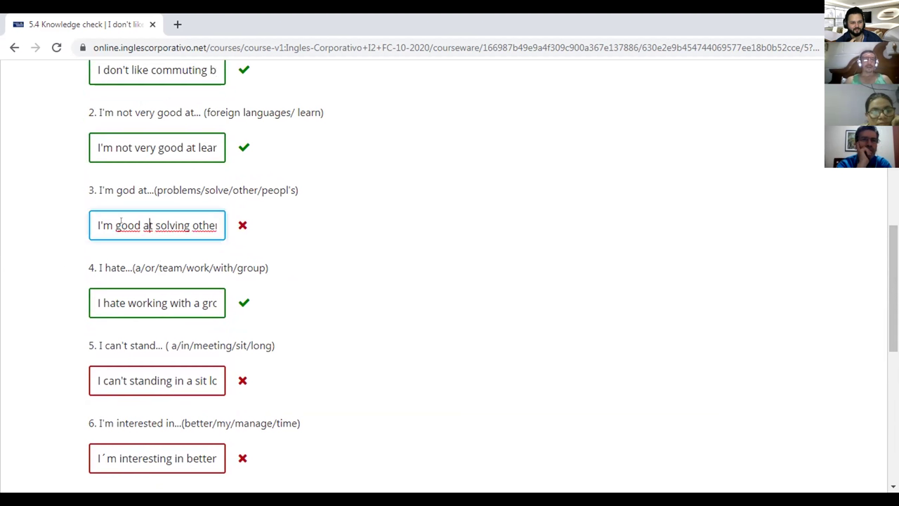
key(Right)
key(Right)
key(Right)
key(Right)
key(Right)
key(Right)
key(Right)
key(Right)
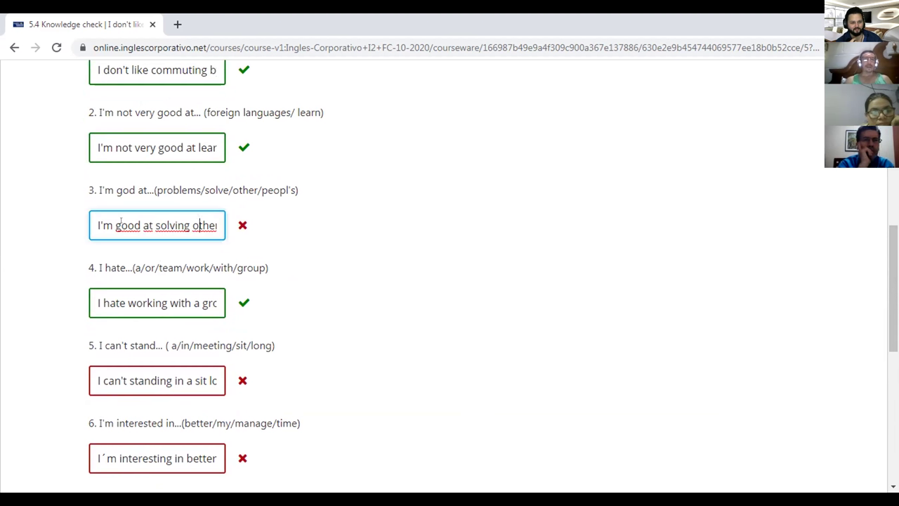
key(Right)
key(Right)
key(Right)
key(Right)
key(Right)
key(Right)
key(Right)
key(Right)
key(Right)
key(Right)
key(Right)
key(Right)
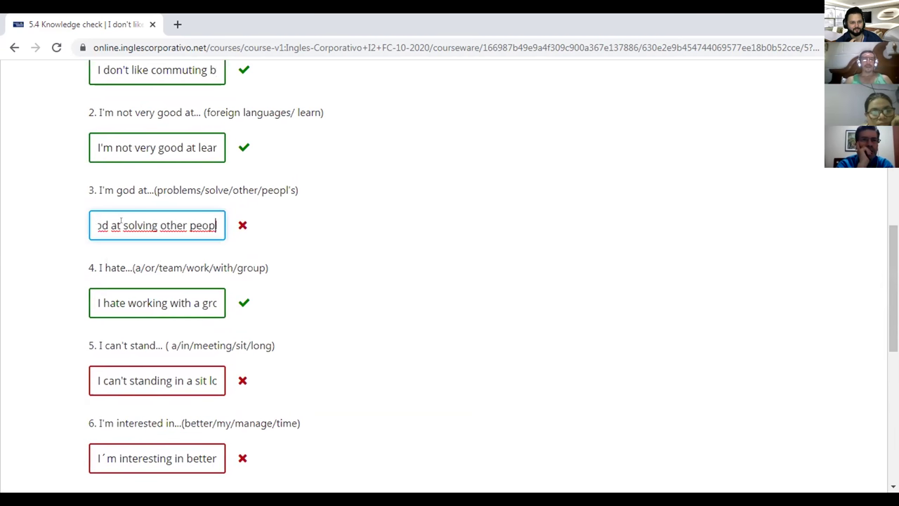
key(Right)
key(Right)
key(Right)
key(Right)
key(Right)
key(Right)
key(Right)
key(Right)
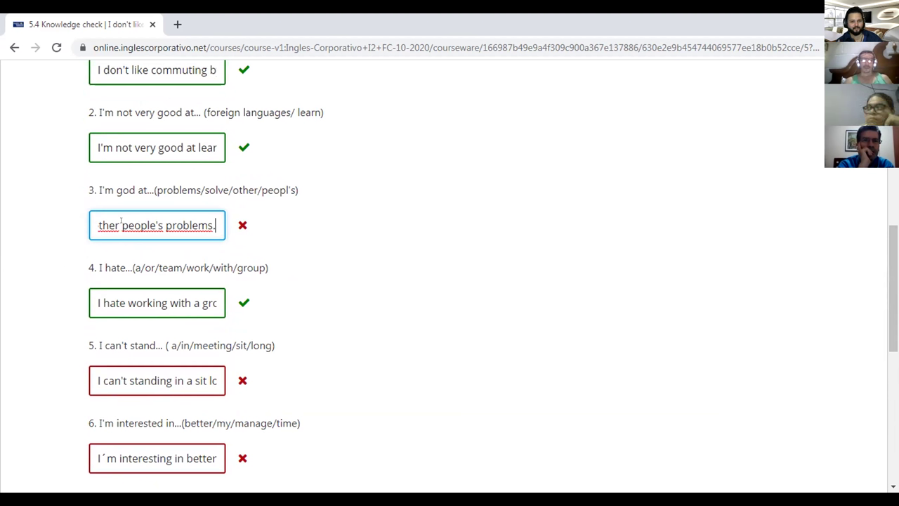
key(Left)
key(Left)
key(Left)
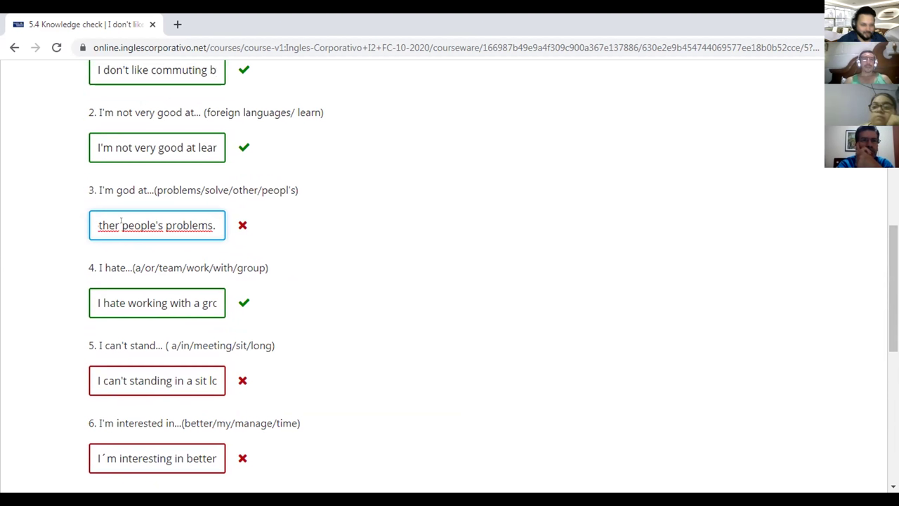
key(Left)
key(Left)
key(Left)
key(Left)
key(Left)
key(Left)
key(Left)
key(Left)
key(Left)
key(Left)
key(Left)
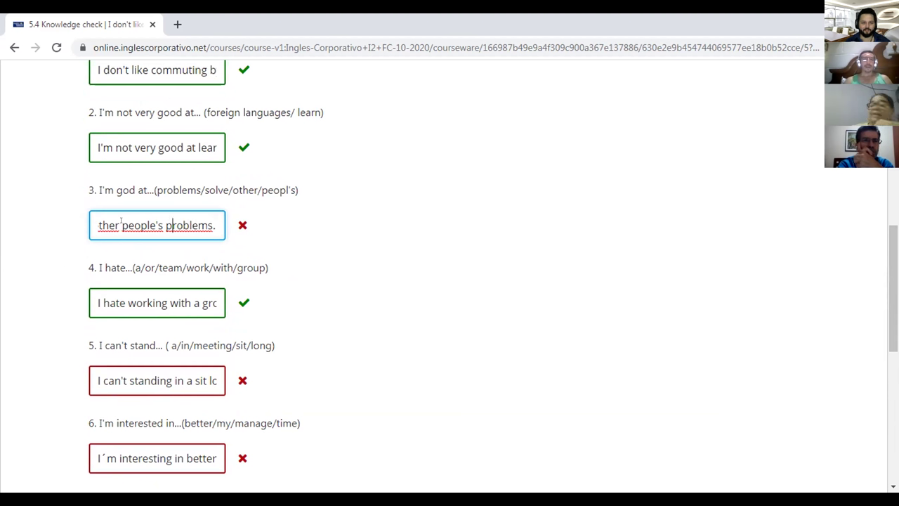
key(Left)
key(Left)
key(Left)
key(Left)
key(Left)
key(Left)
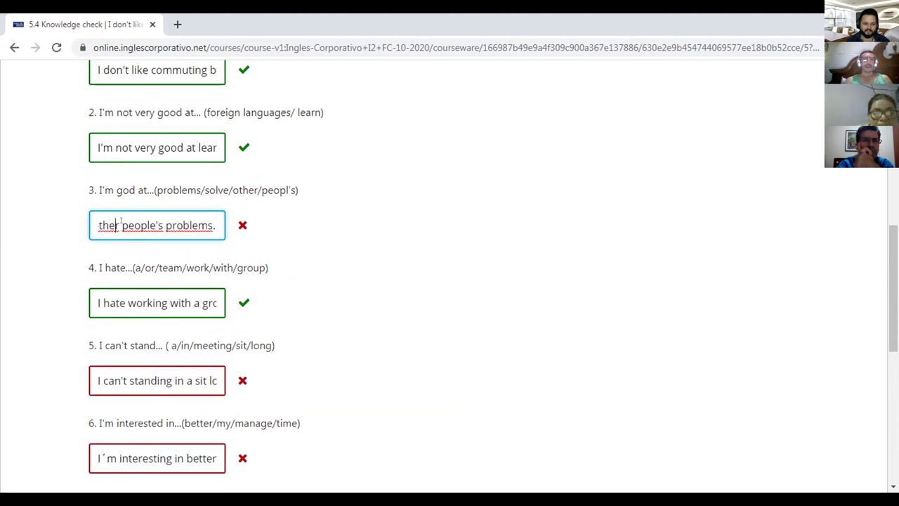
Remove the period at the end of answer 3, resubmit the exercise and check how answer 3 is marked.
key(End)
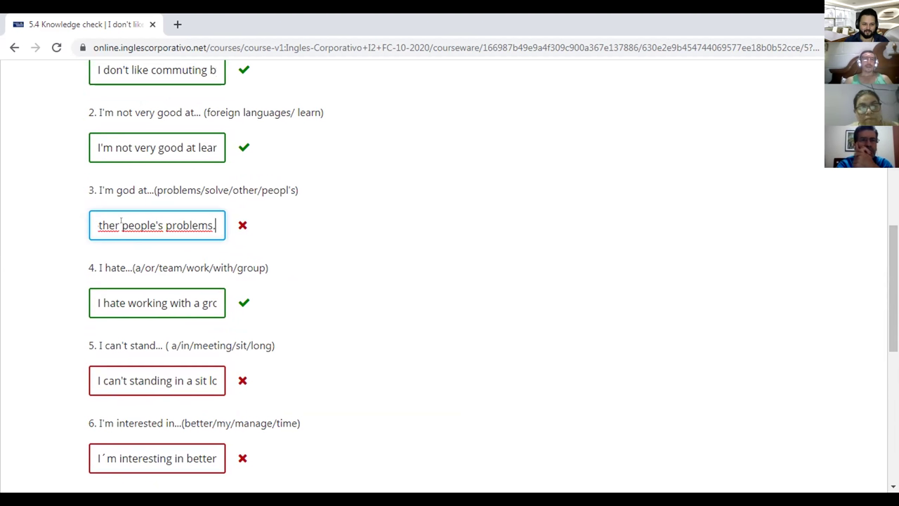
key(BackSpace)
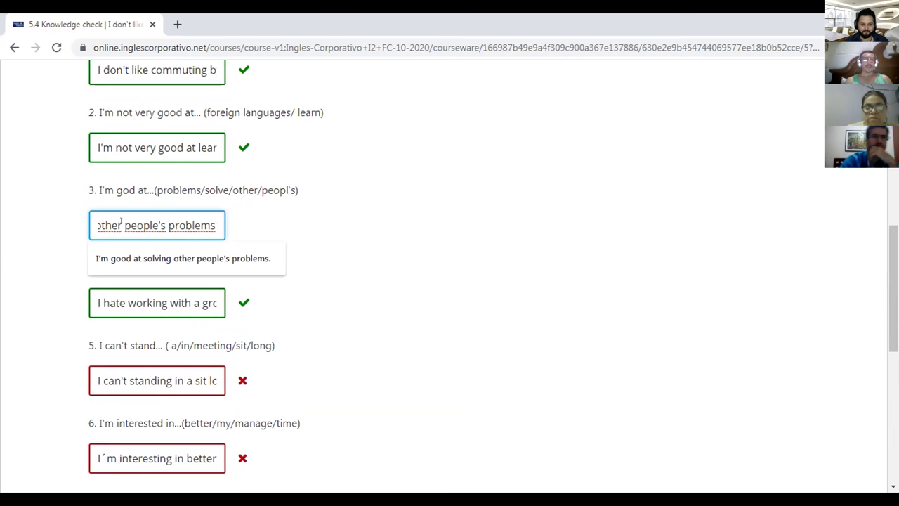
text(.)
key(BackSpace)
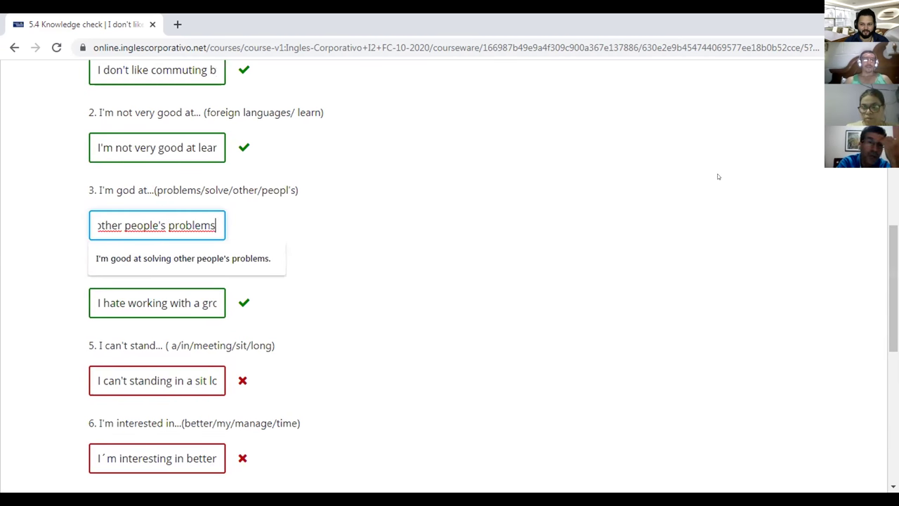
scroll(118, 291, down, 5)
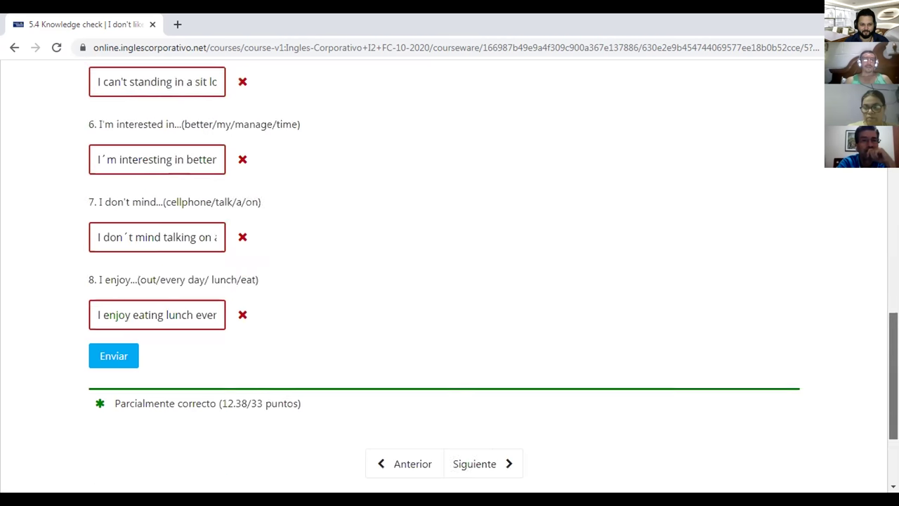
click(119, 291)
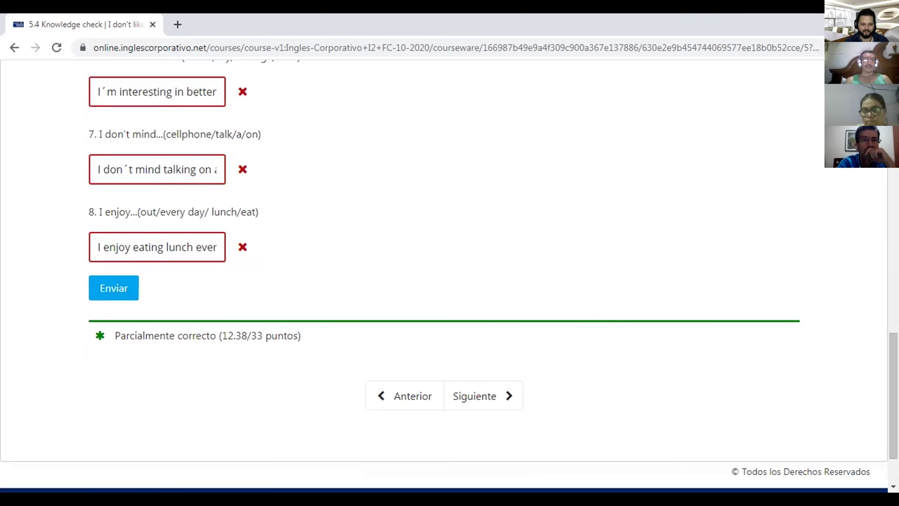
scroll(449, 267, up, 4)
scroll(449, 267, up, 1)
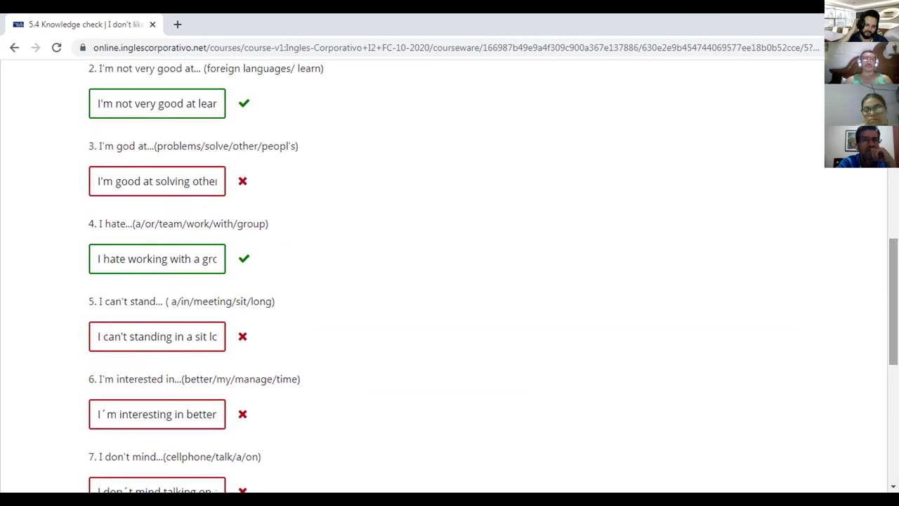
Change "standing" to "stand" in answer 5 so that it begins "I can't stand in a".
scroll(450, 267, down, 1)
scroll(450, 267, down, 2)
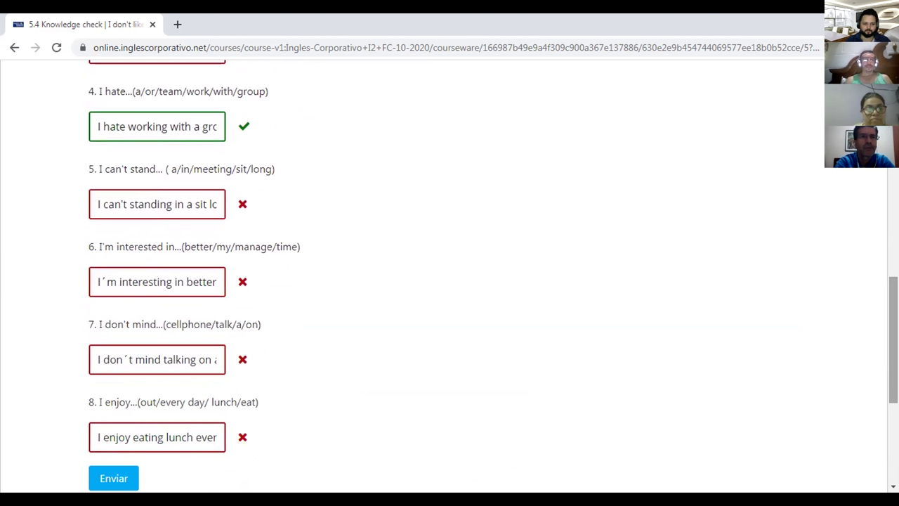
click(111, 203)
key(Right)
key(Right)
key(Right)
key(Right)
key(Right)
key(Right)
key(Right)
key(Right)
key(Right)
key(Right)
key(Right)
key(BackSpace)
key(BackSpace)
key(Delete)
Delete everything after "I can't stand in a" in answer 5, starting with the word "sit".
key(Right)
key(Right)
key(Right)
key(Right)
key(Right)
key(Right)
key(Right)
key(Right)
key(Right)
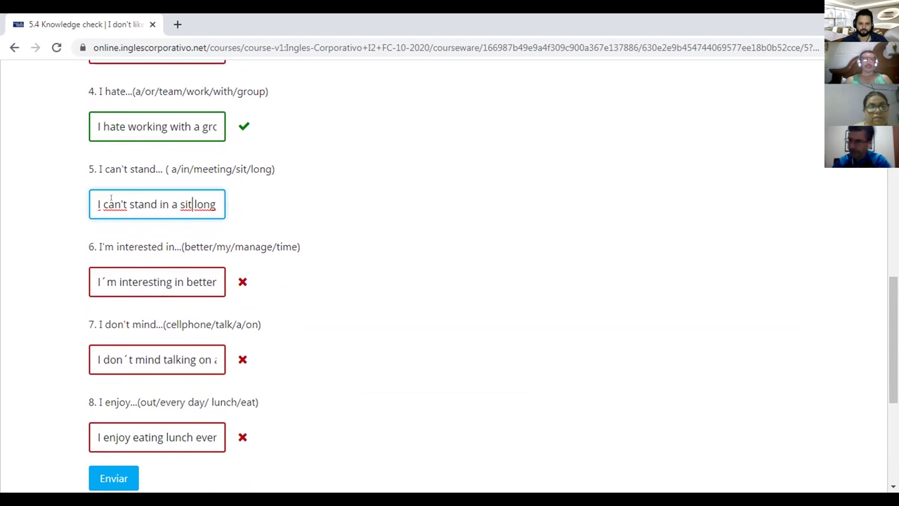
key(Left)
key(Left)
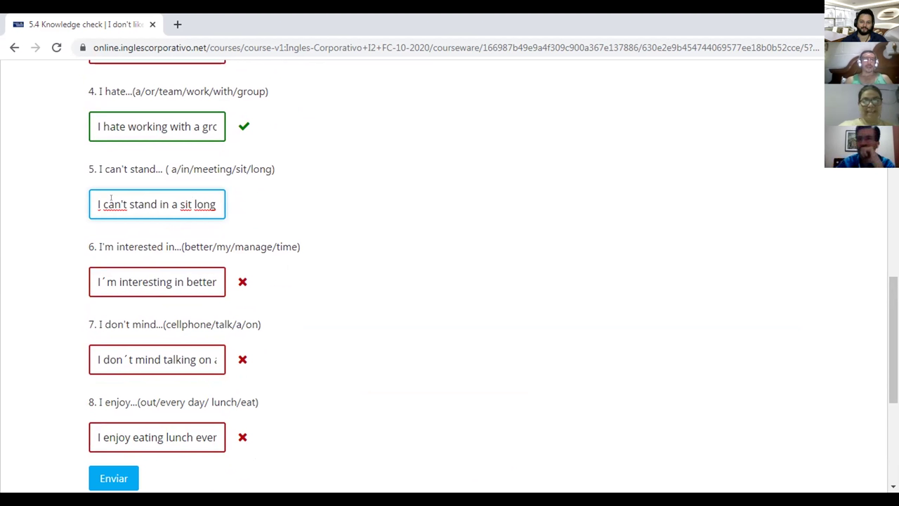
key(Delete)
key(Delete)
key(Delete)
key(Delete)
key(Delete)
key(Delete)
key(Delete)
key(Delete)
key(Delete)
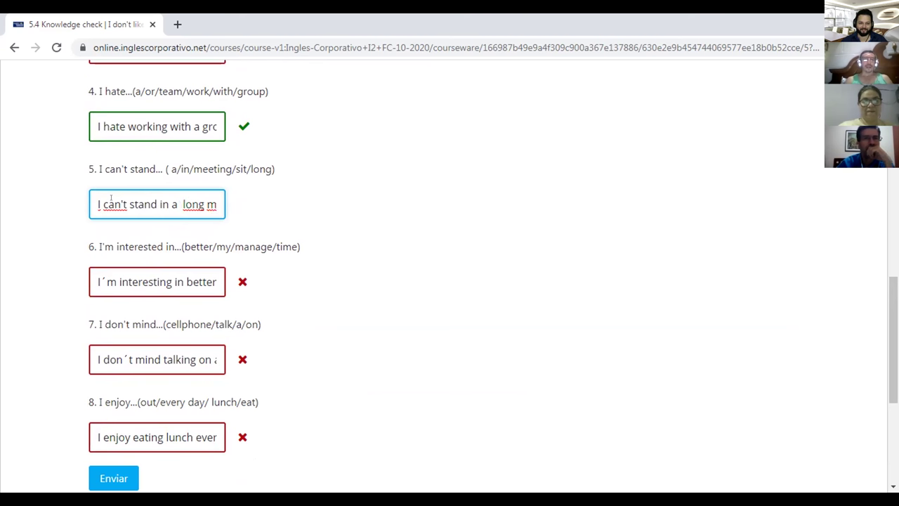
key(Delete)
key(Delete)
key(Delete)
key(Delete)
key(Delete)
key(Delete)
key(Delete)
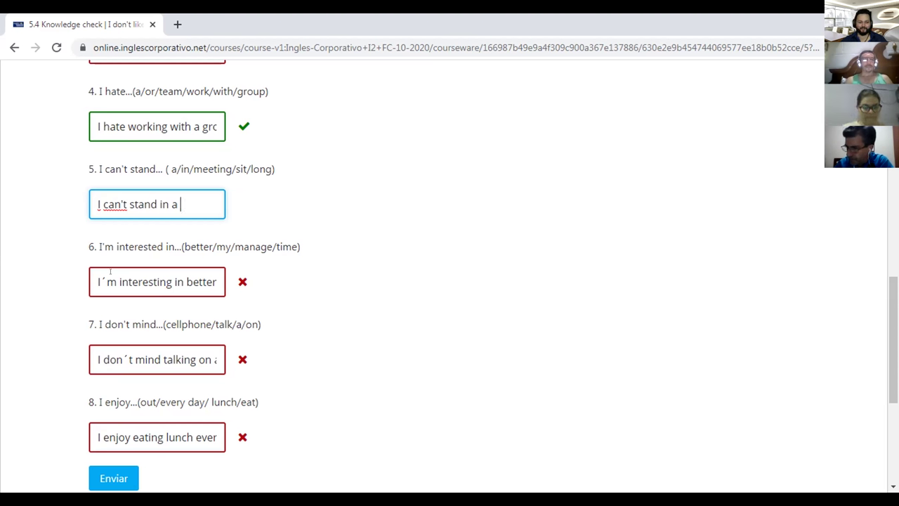
click(337, 176)
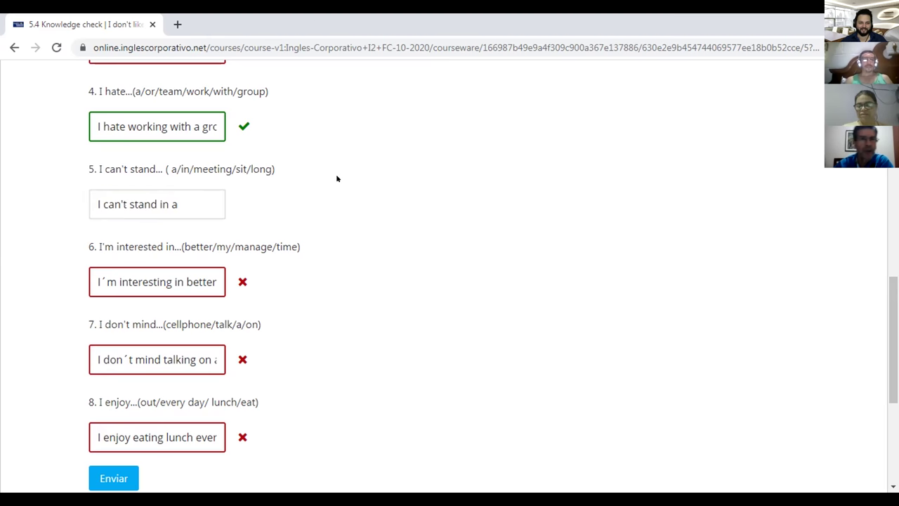
Review the wording of answer 3 and shorten its last word from "problems" to "problem".
scroll(337, 177, up, 1)
scroll(337, 177, up, 2)
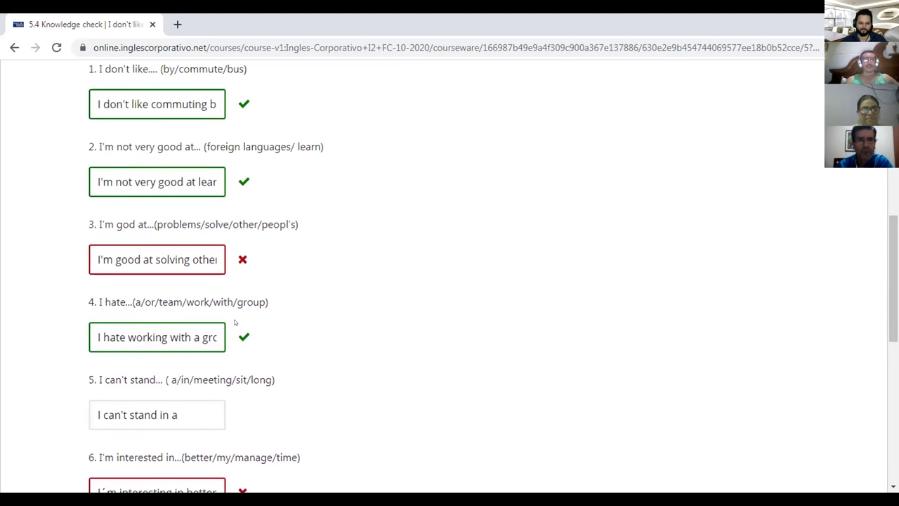
click(150, 252)
key(Right)
key(Right)
key(Right)
key(Right)
key(Right)
key(Right)
key(Right)
key(Right)
key(Right)
key(Right)
key(Right)
key(Right)
key(Right)
key(Right)
key(Right)
key(Right)
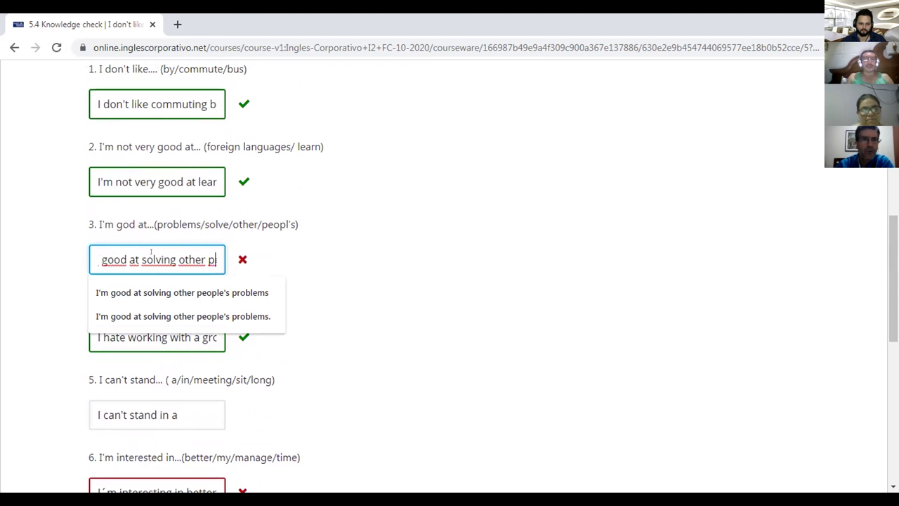
key(Right)
key(Right)
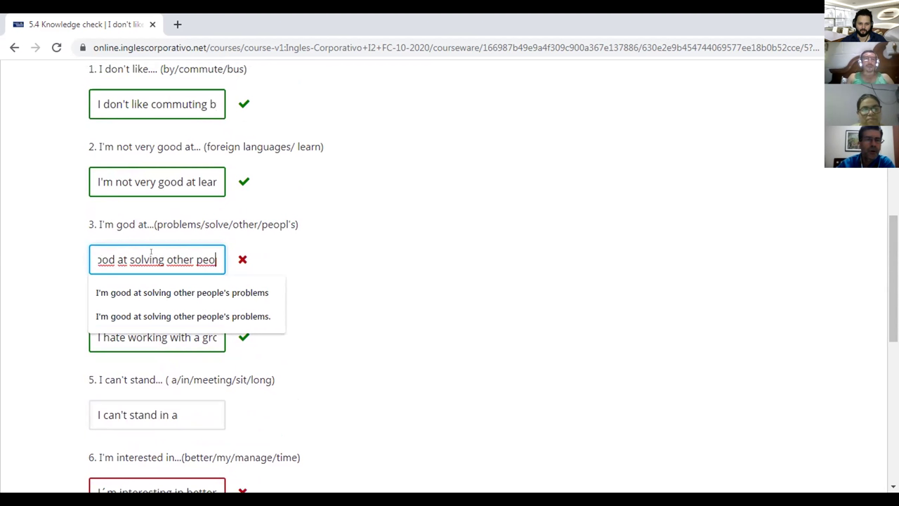
key(Right)
key(Right)
key(Right)
key(Right)
key(Right)
key(Right)
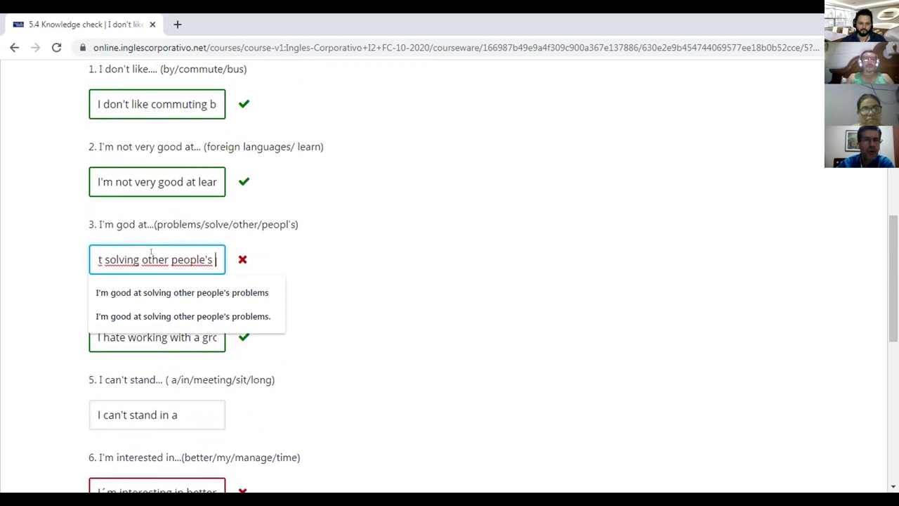
key(Right)
key(Right)
key(Right)
key(Right)
key(Right)
key(Right)
key(Right)
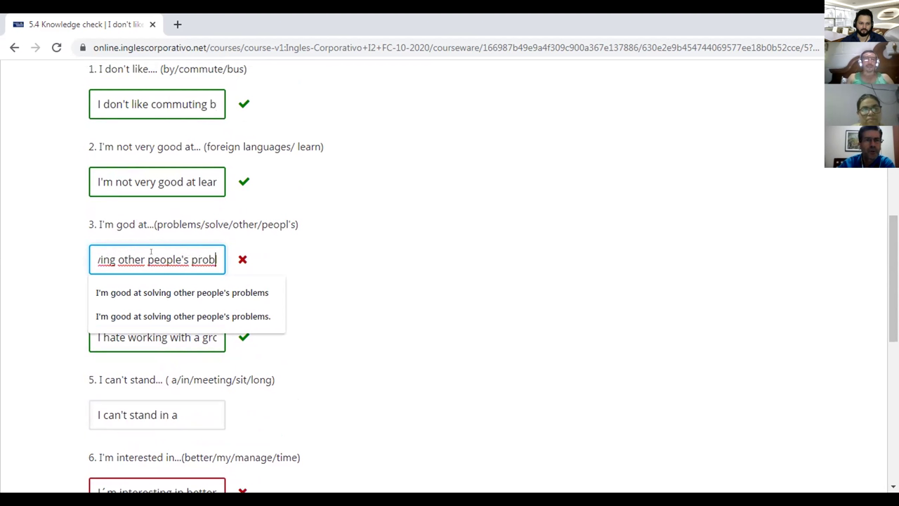
key(Right)
key(Right)
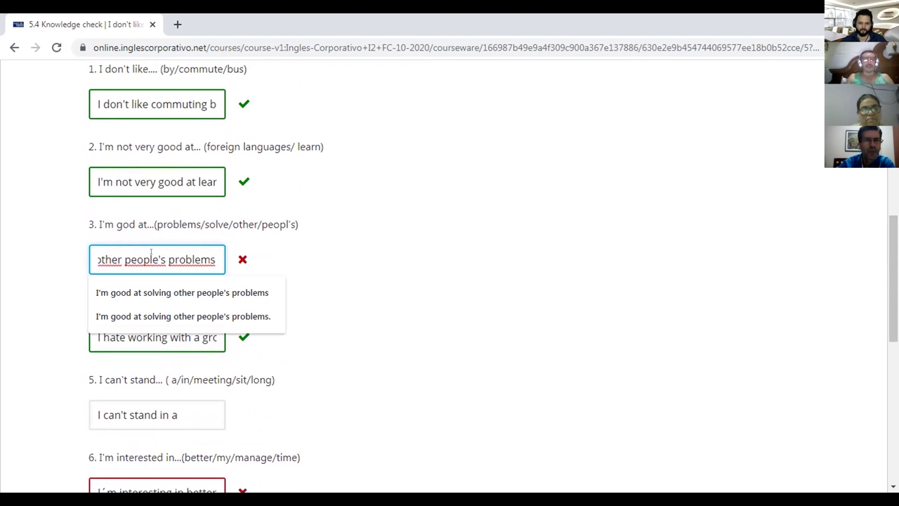
key(Left)
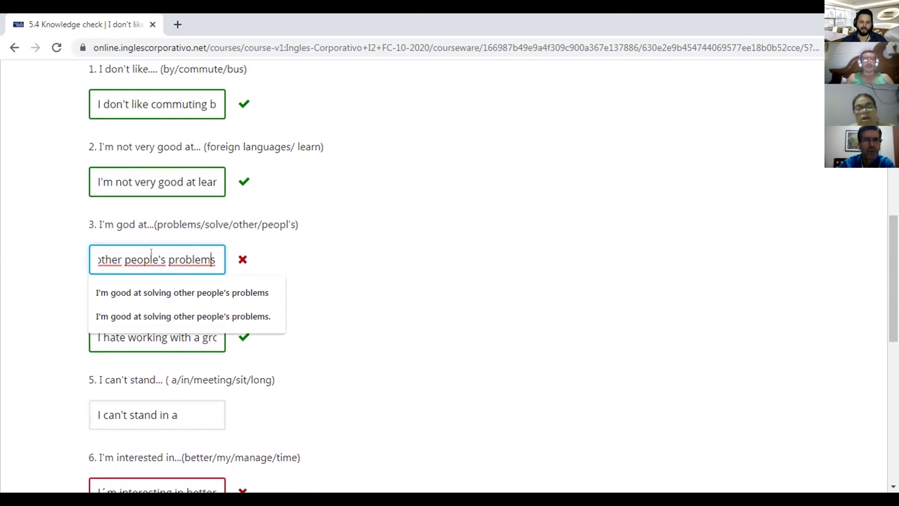
key(Left)
key(Left)
key(Left)
key(Left)
key(Left)
key(Left)
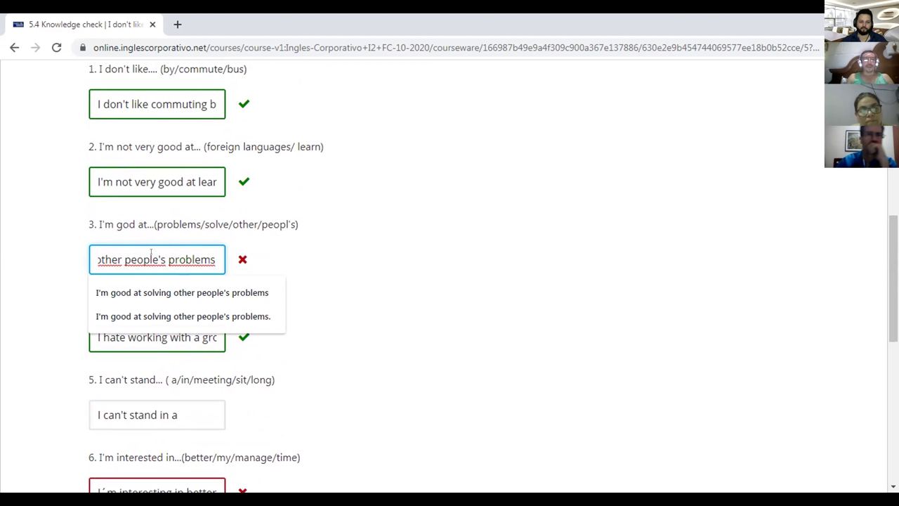
key(Right)
key(Right)
key(Right)
key(Right)
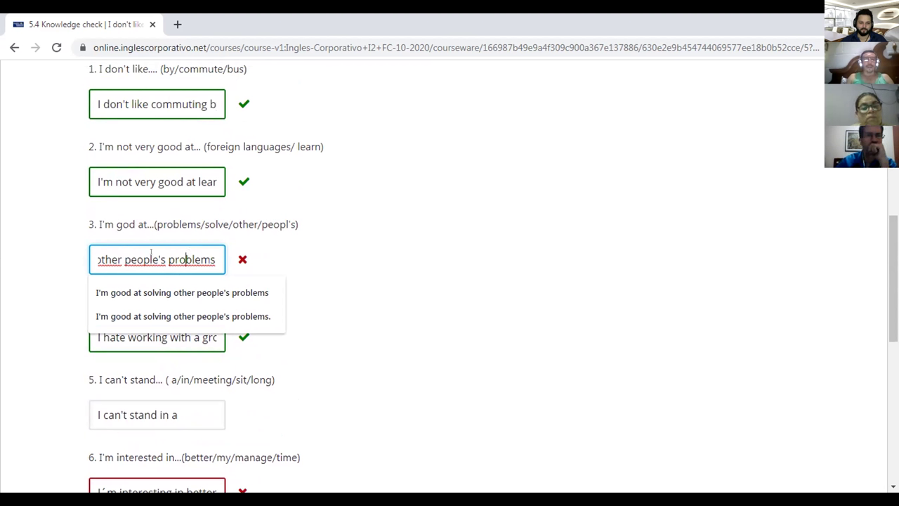
key(Right)
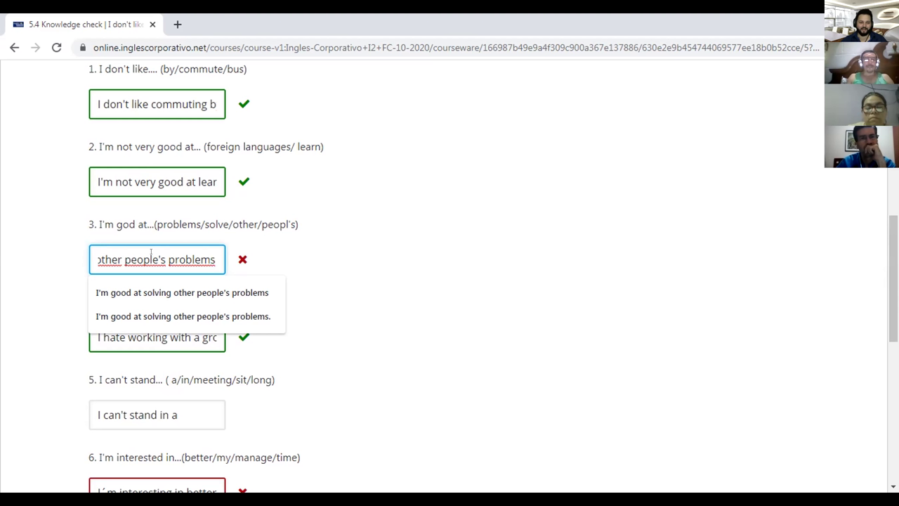
key(Delete)
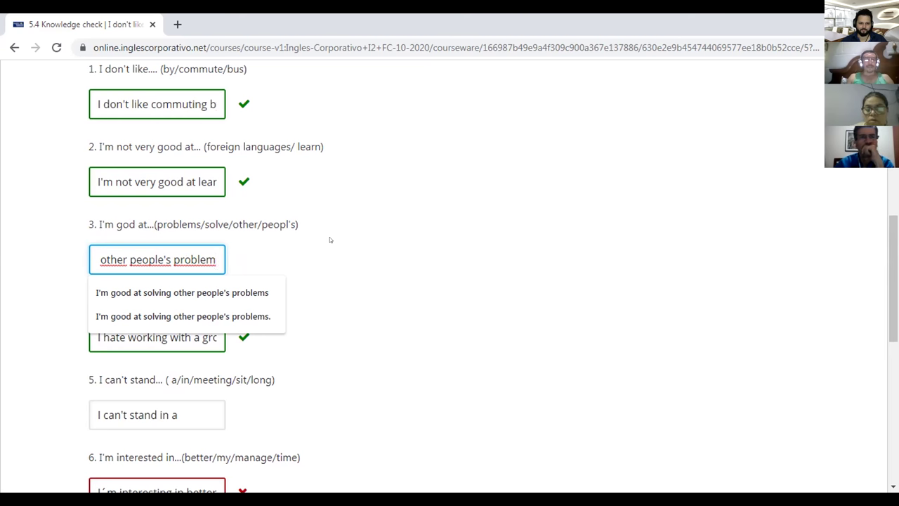
End answer 3 with a period, resubmit the exercise and check how answers 1 to 8 are marked.
text(.)
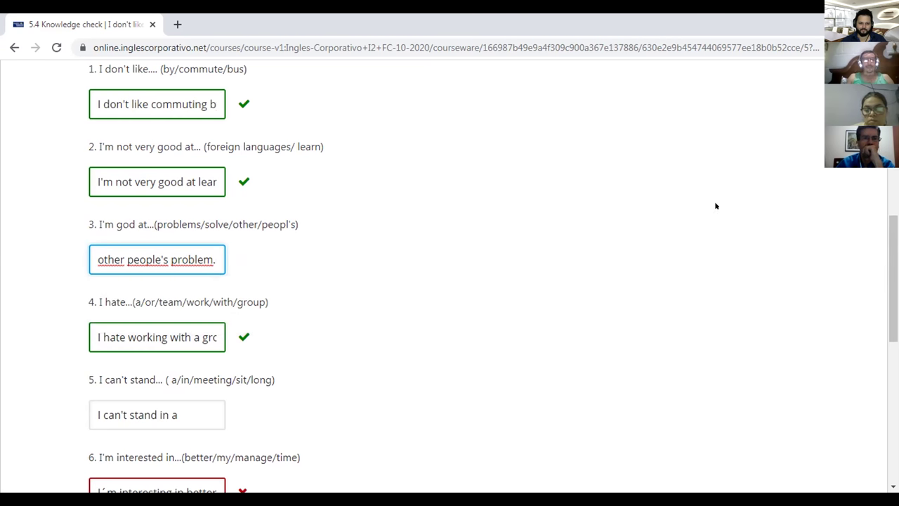
scroll(449, 274, down, 4)
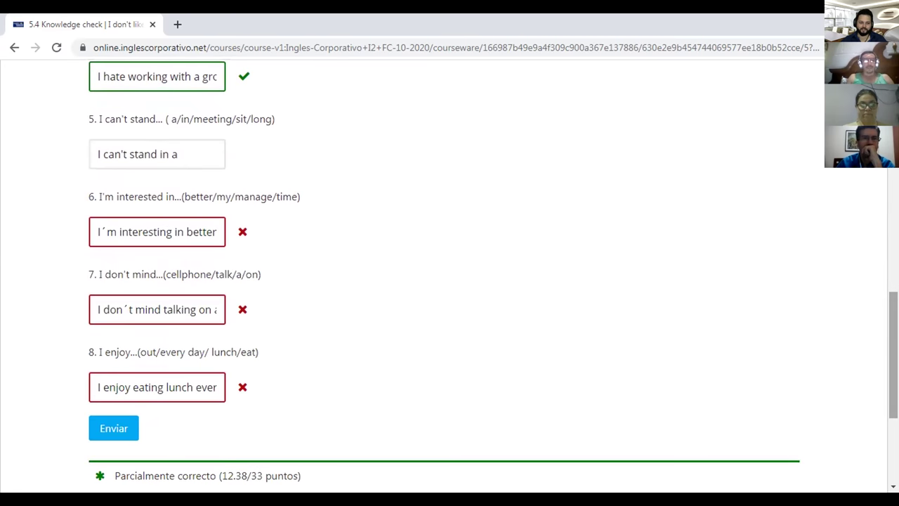
click(107, 429)
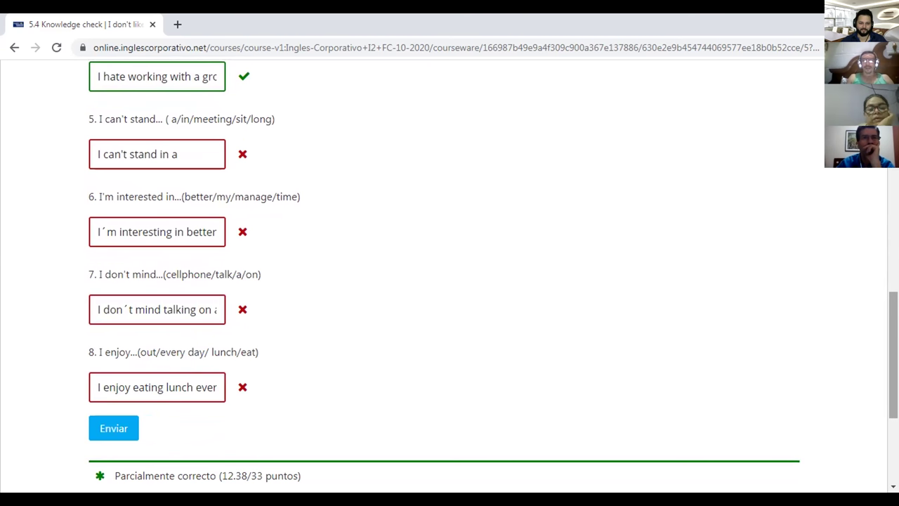
scroll(450, 281, up, 3)
scroll(449, 281, up, 2)
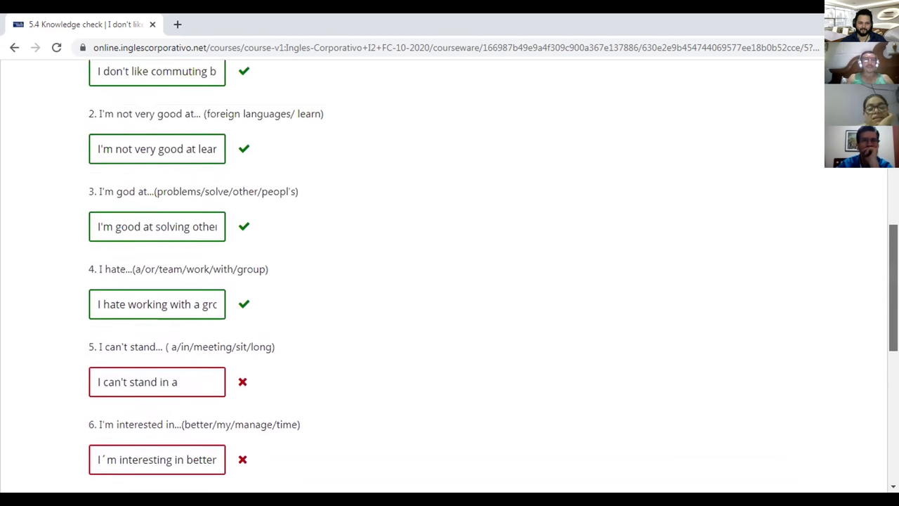
scroll(450, 281, down, 2)
scroll(450, 281, down, 2)
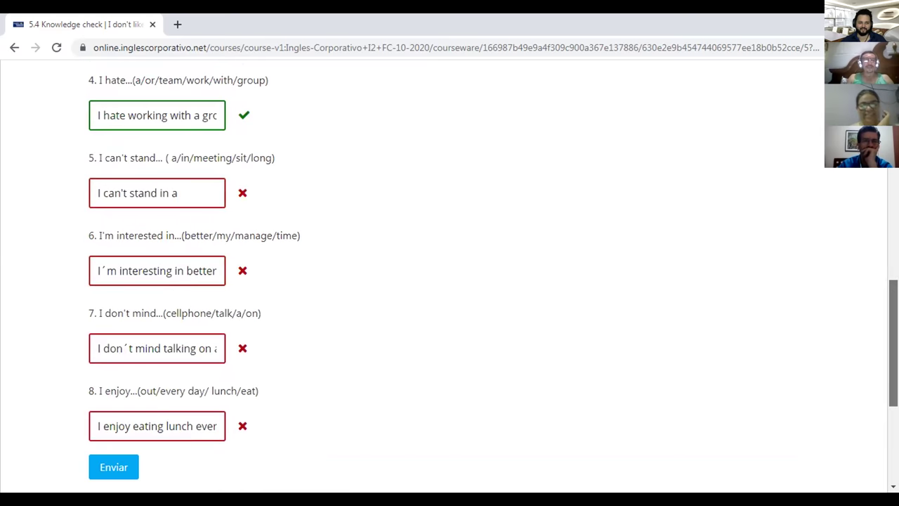
scroll(449, 281, up, 1)
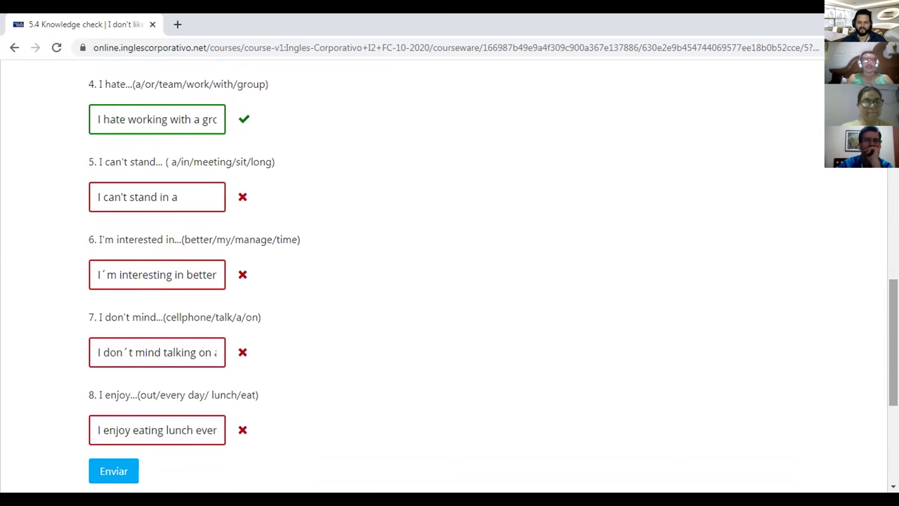
click(124, 197)
click(183, 189)
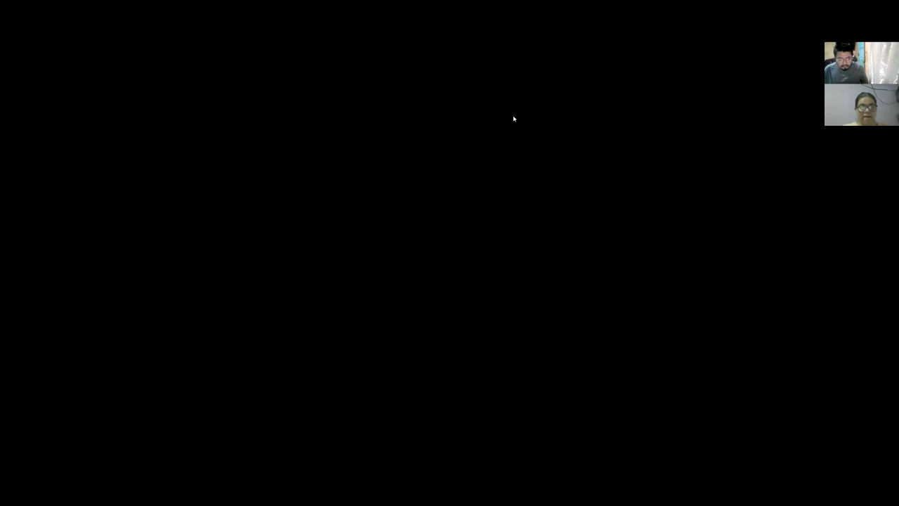
text(o)
key(BackSpace)
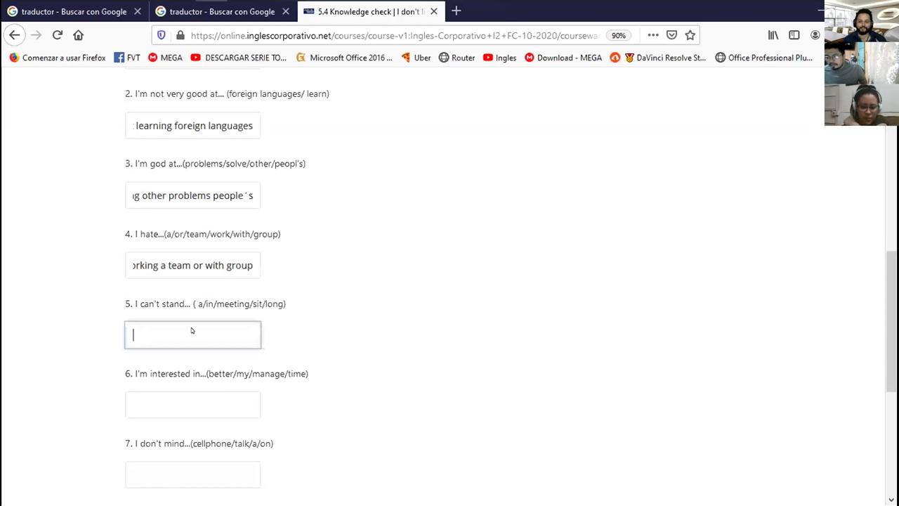
Reorder the end of answer 3 so that it reads "other peopl´s problems".
click(239, 196)
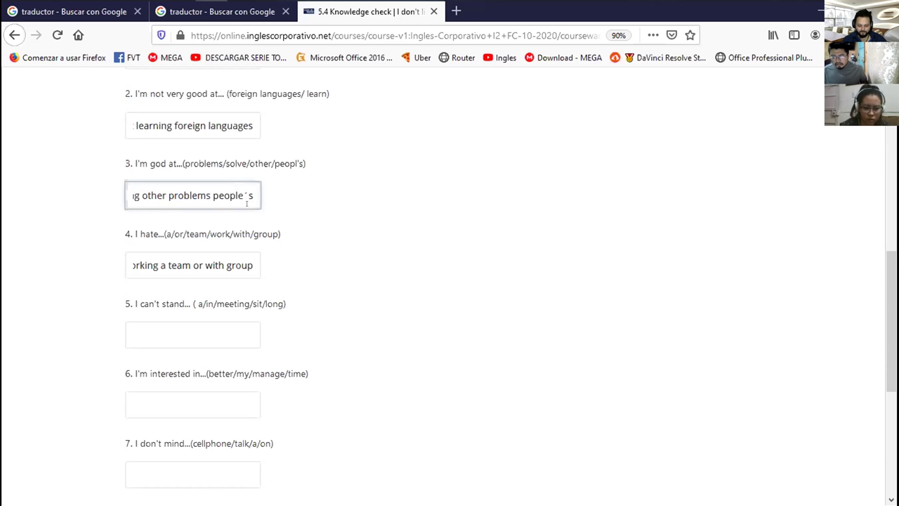
key(BackSpace)
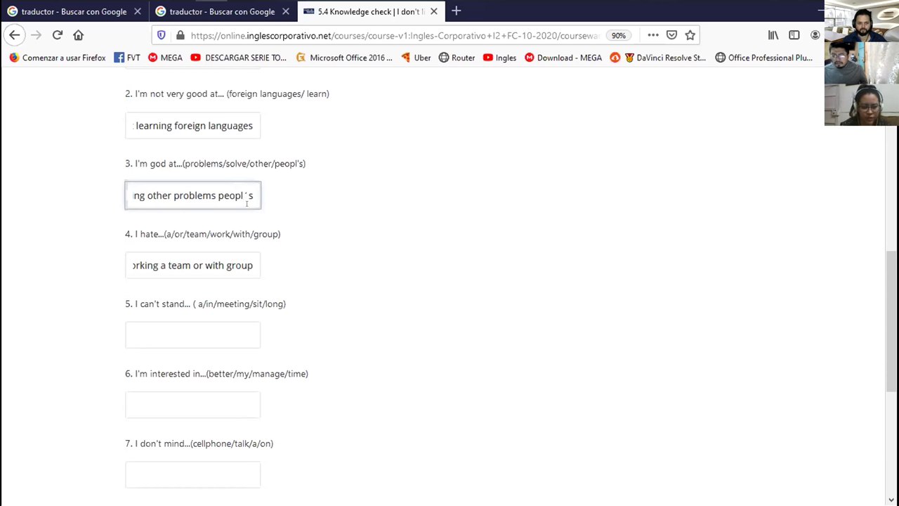
drag(215, 197, 275, 204)
key(BackSpace)
click(208, 195)
text(peopl´s)
key(End)
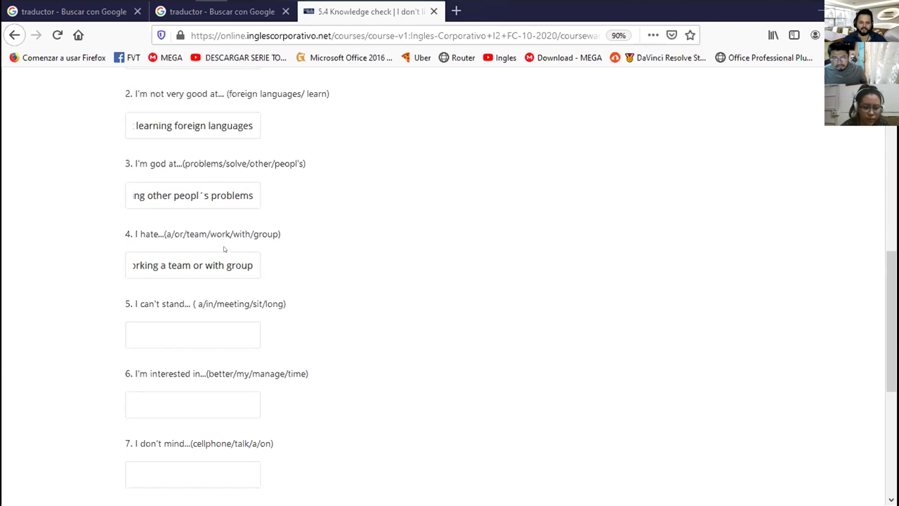
Change the ending of answer 3 to "other people problem".
click(210, 196)
key(BackSpace)
key(BackSpace)
text(e)
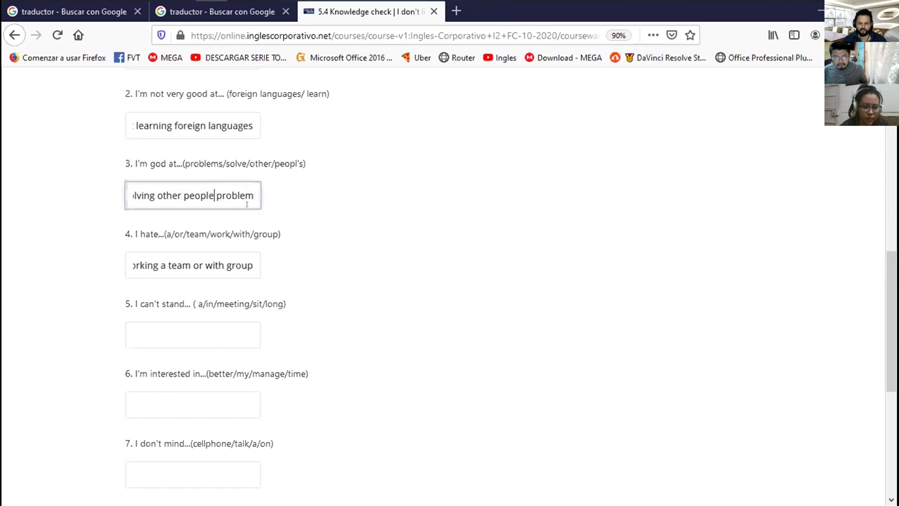
key(End)
key(BackSpace)
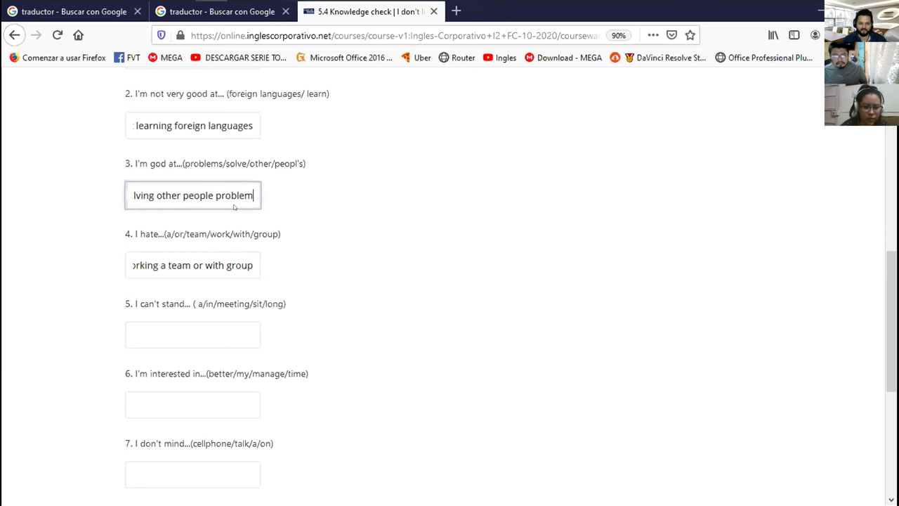
Replace "people" in answer 3 with the word "peopl's" copied from the question text.
click(176, 329)
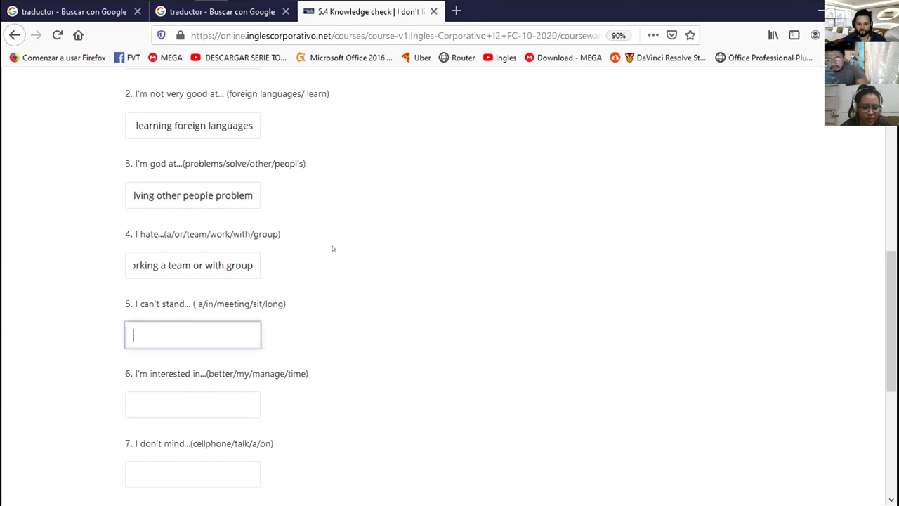
click(208, 193)
key(Home)
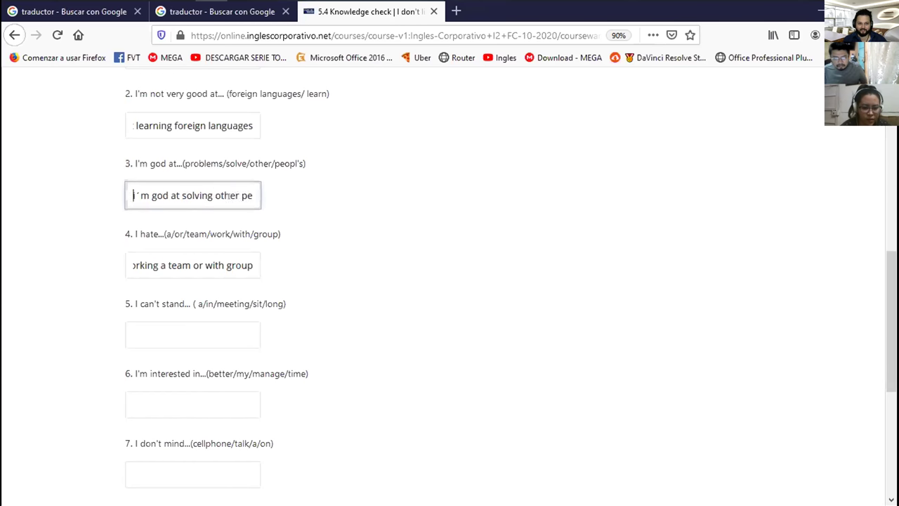
key(End)
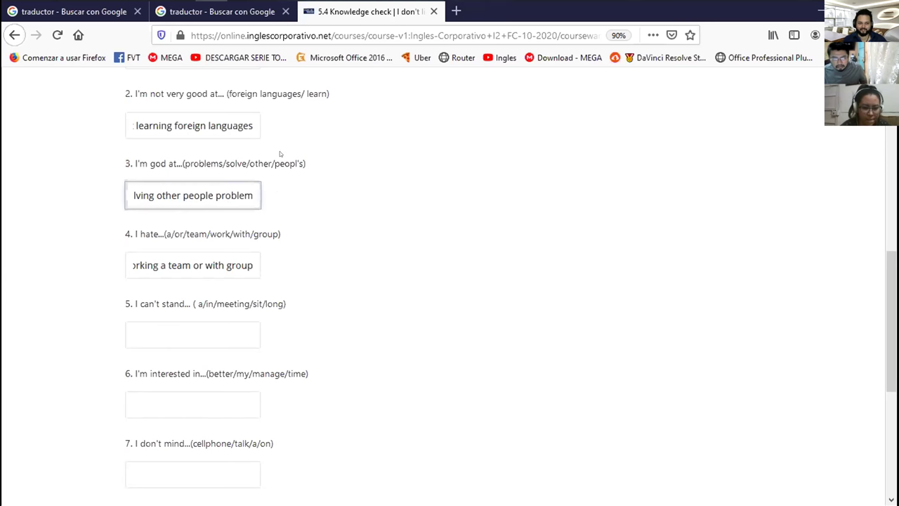
drag(304, 163, 274, 163)
key(ctrl+c)
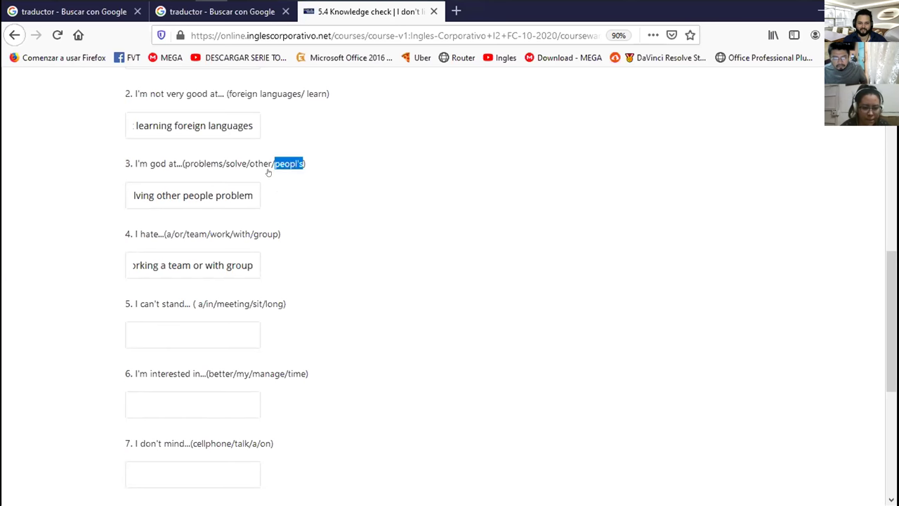
double_click(207, 194)
key(ctrl+v)
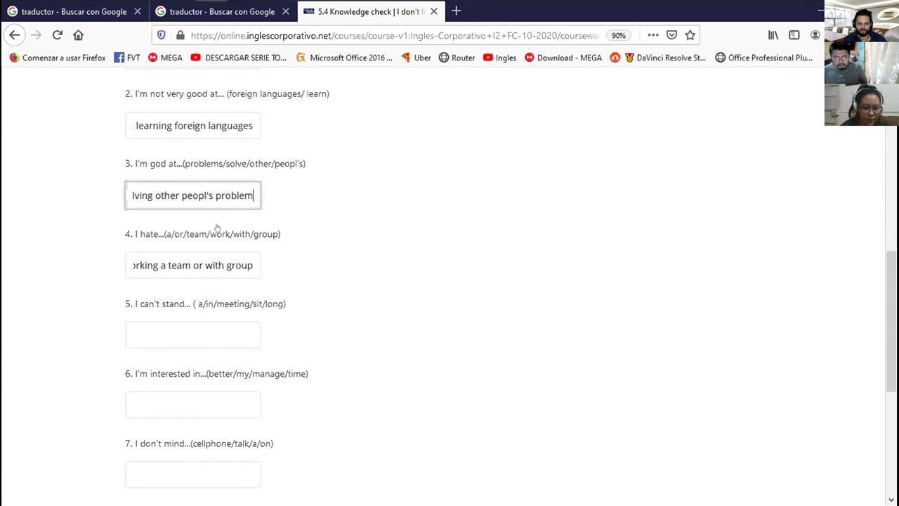
Correct the spelling at the end of answer 3 to "people's problems".
click(204, 194)
text(e)
key(End)
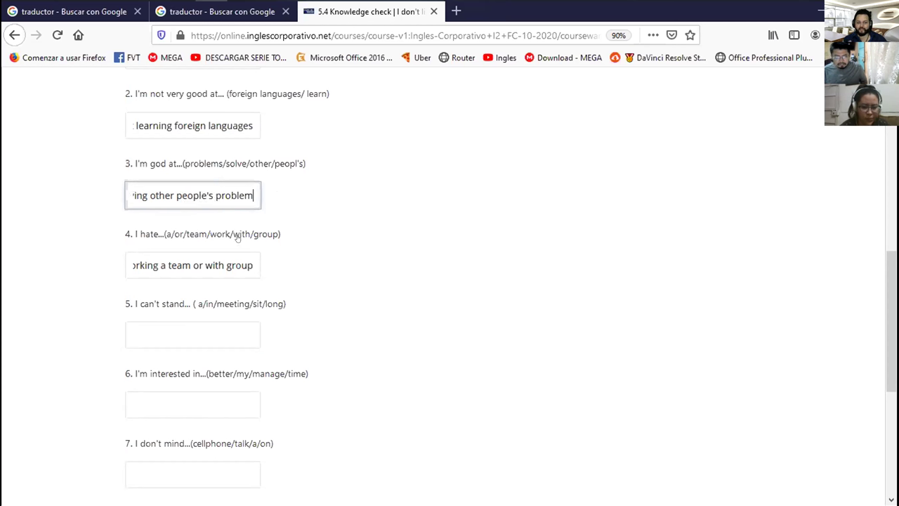
text(s)
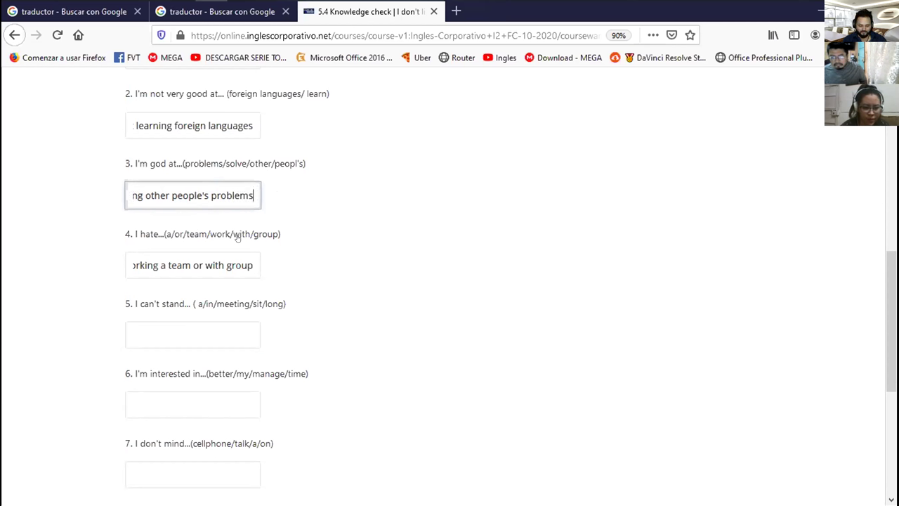
Begin answer 5 with "I can't stand" copied from the question text, followed by the word "meeting".
click(187, 330)
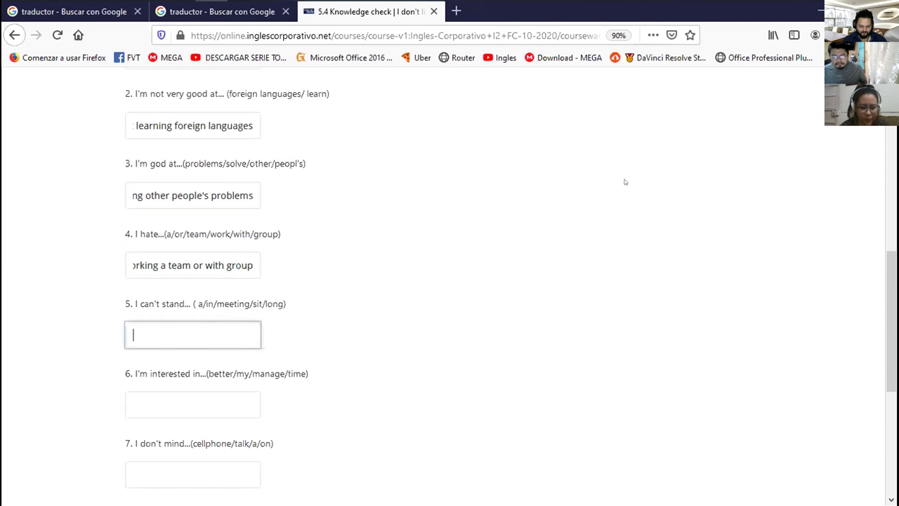
scroll(360, 276, down, 2)
click(184, 272)
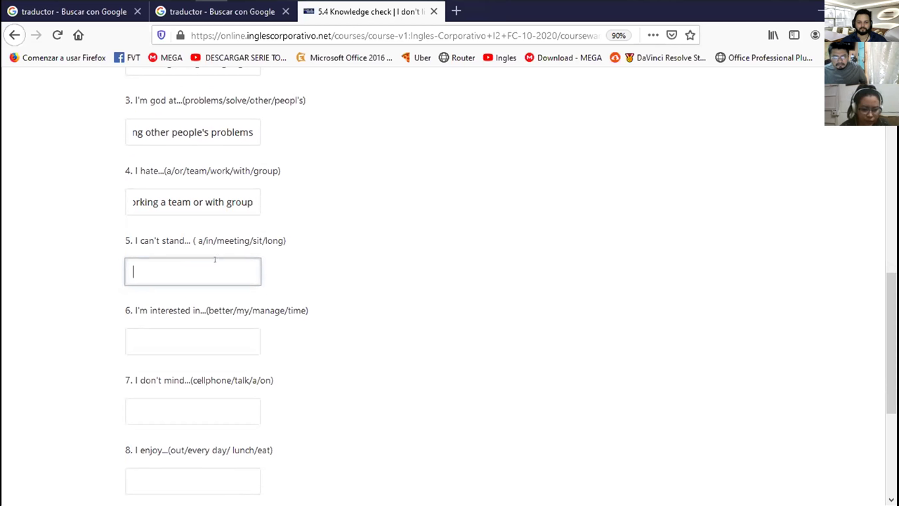
text(i can)
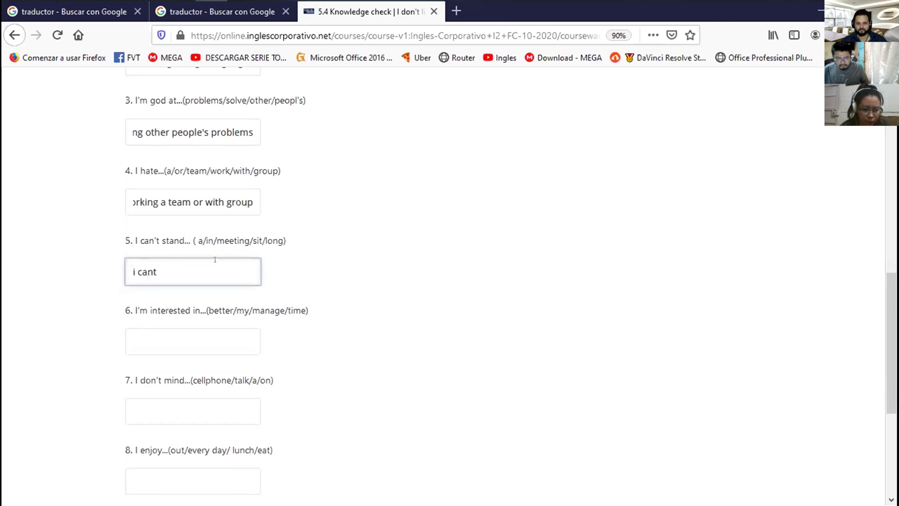
text(+)
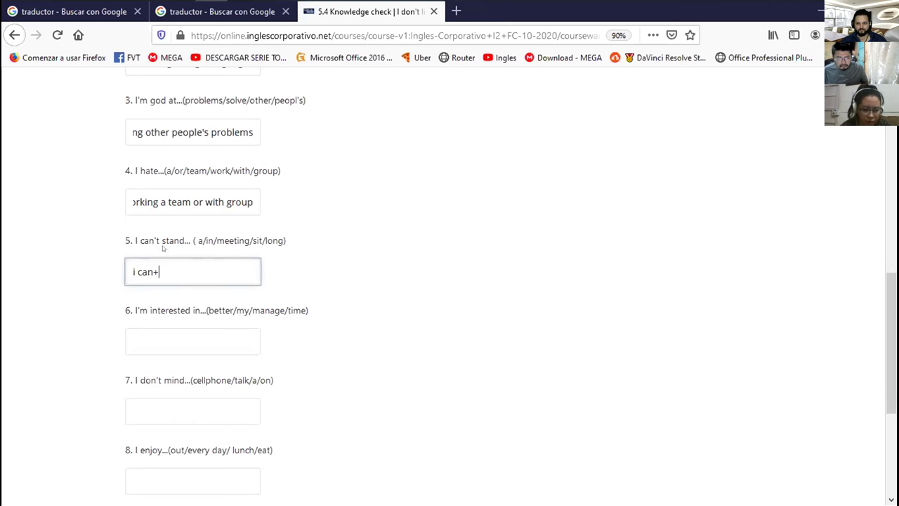
drag(134, 240, 183, 246)
key(ctrl+c)
click(141, 271)
key(ctrl+a)
key(ctrl+v)
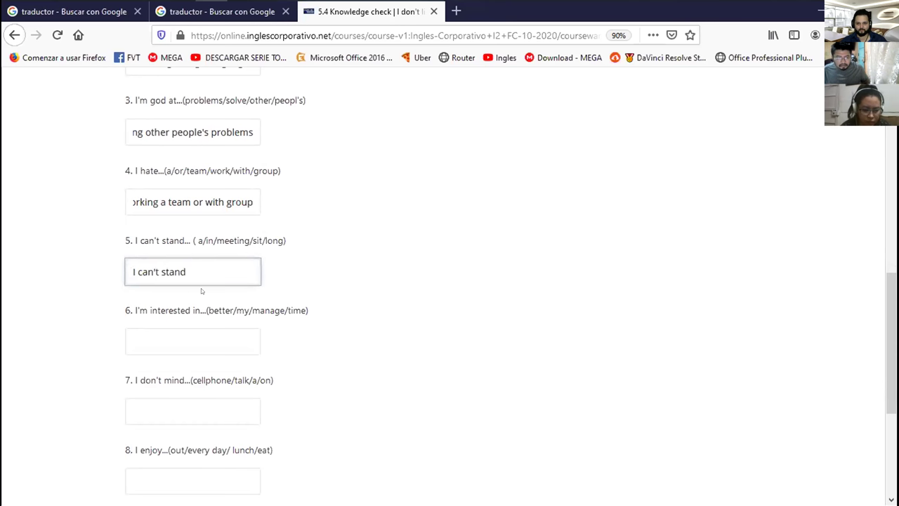
text(me)
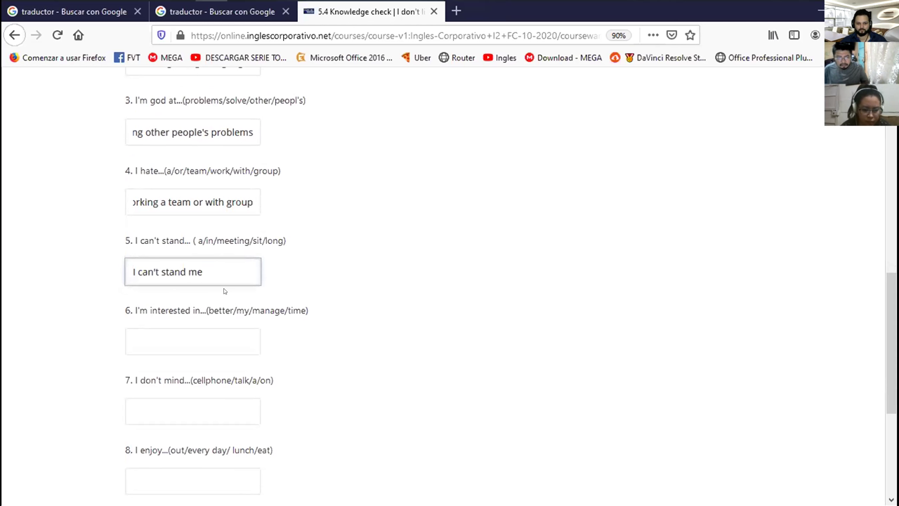
text(eting)
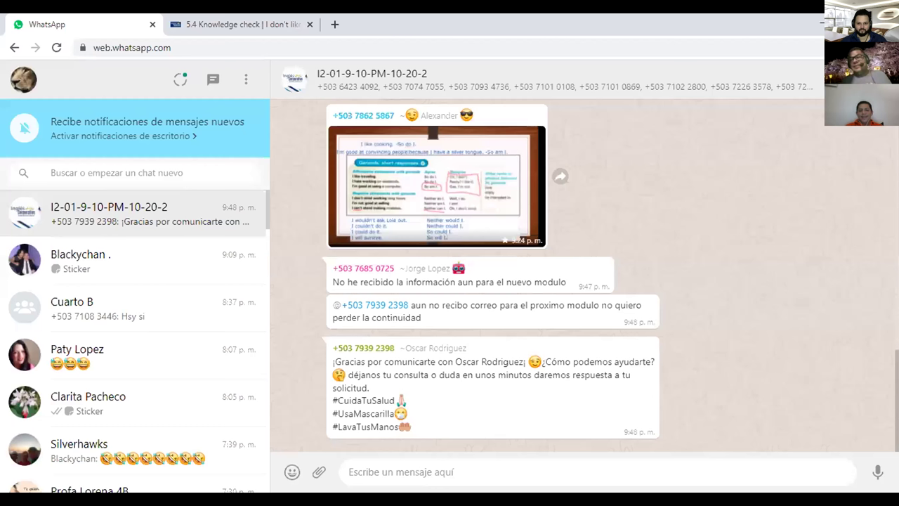
Switch from WhatsApp to the 5.4 Knowledge check page and examine the wording of answer 3.
click(214, 34)
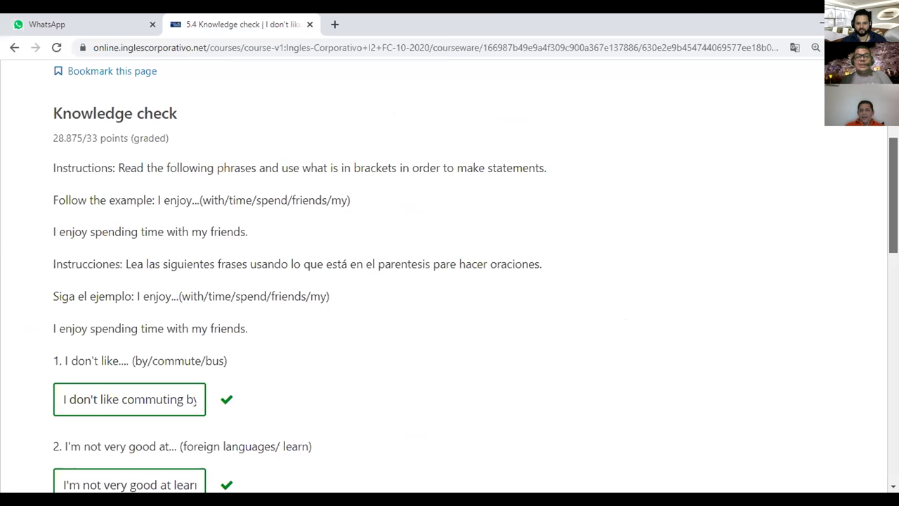
scroll(668, 387, up, 1)
scroll(668, 386, down, 5)
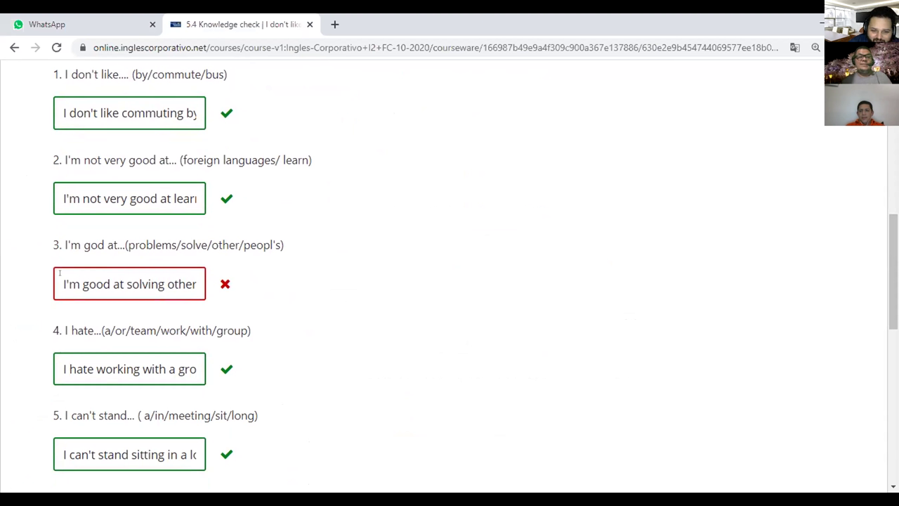
click(64, 275)
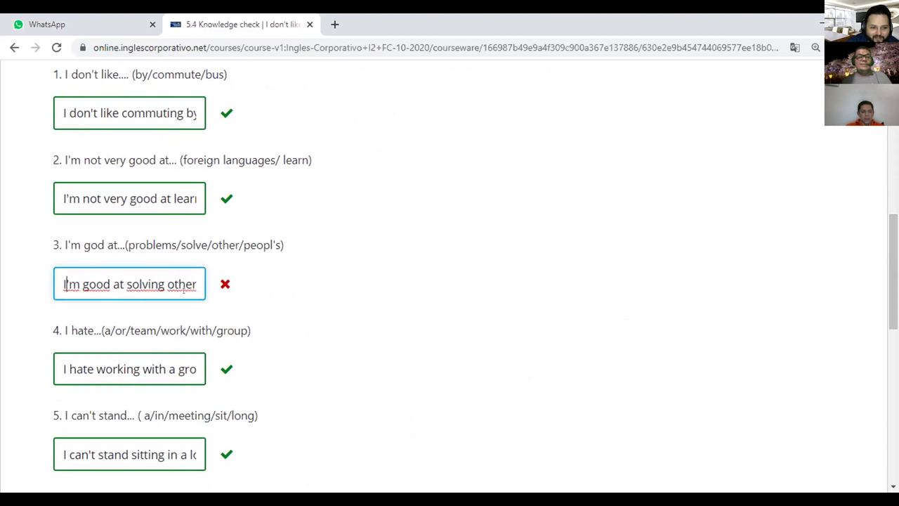
key(Right)
key(Right)
key(Right)
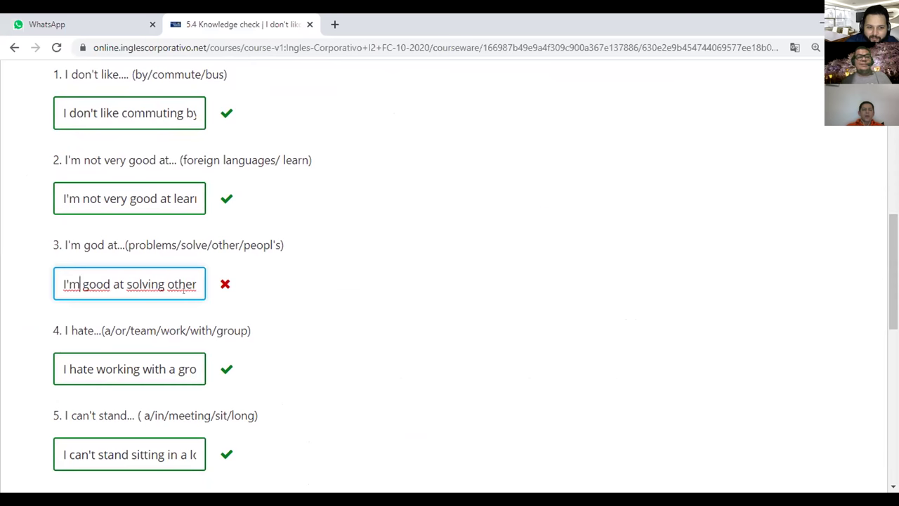
key(Right)
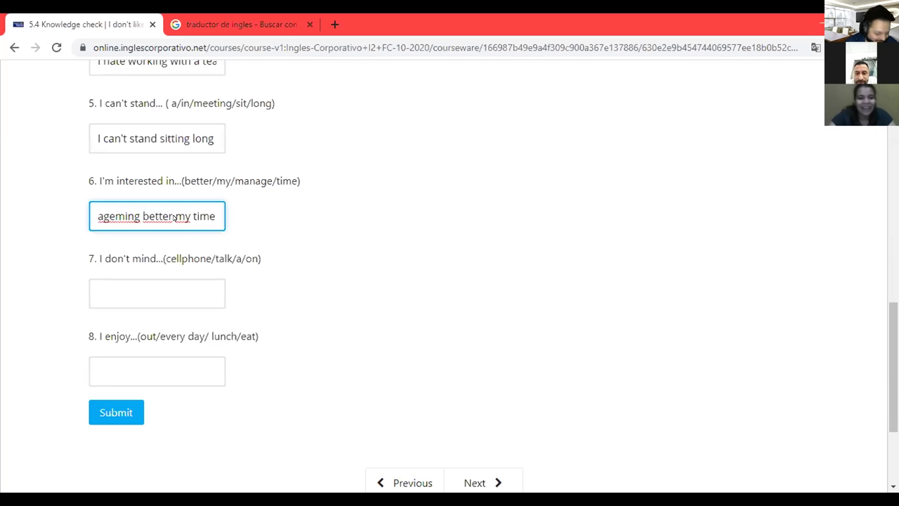
Read through the wording of answer 6 about managing time and look back over answers 1 to 5.
key(Left)
key(Left)
key(Left)
key(Left)
key(Left)
key(Left)
key(Left)
key(Left)
key(Left)
key(Left)
key(Left)
key(Left)
key(Left)
key(Left)
key(Left)
key(Left)
key(Left)
key(Left)
key(Left)
key(Left)
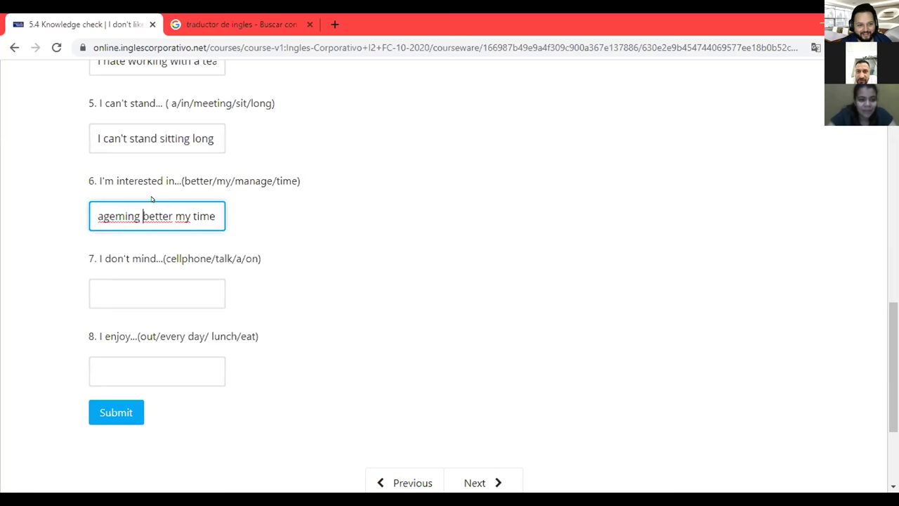
key(Right)
key(Right)
key(Right)
key(Right)
key(Right)
key(Right)
key(Right)
key(Right)
key(Right)
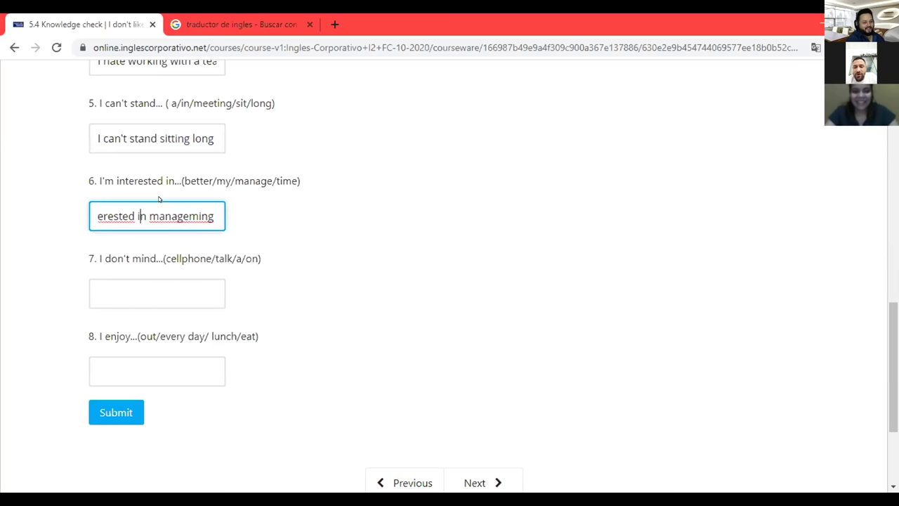
scroll(450, 281, up, 6)
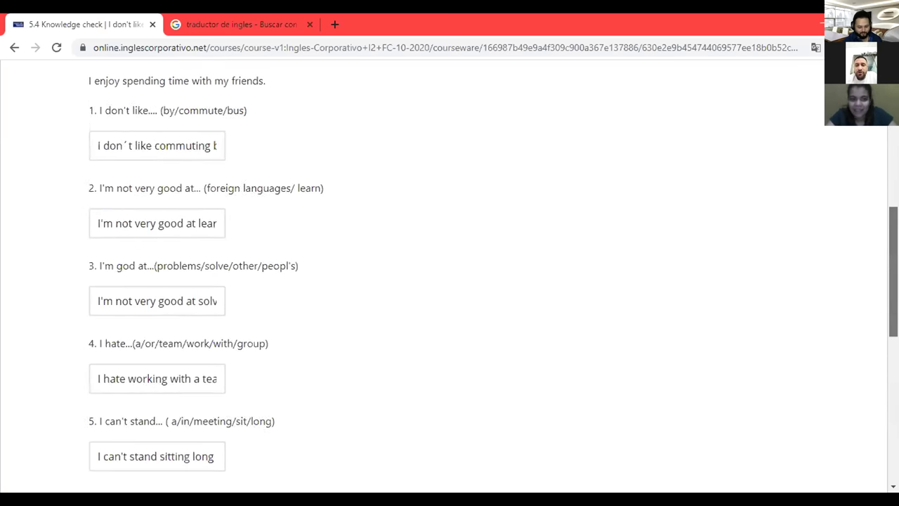
Read through answer 1 about commuting by bus to its end and return to its beginning.
click(152, 240)
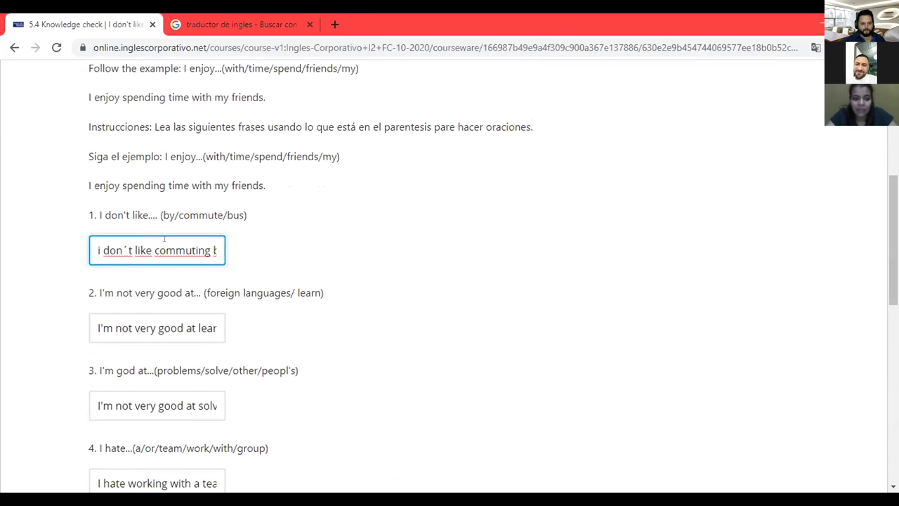
key(Right)
key(Right)
key(Right)
key(Right)
key(Right)
key(Right)
key(Right)
key(Right)
key(Right)
key(Right)
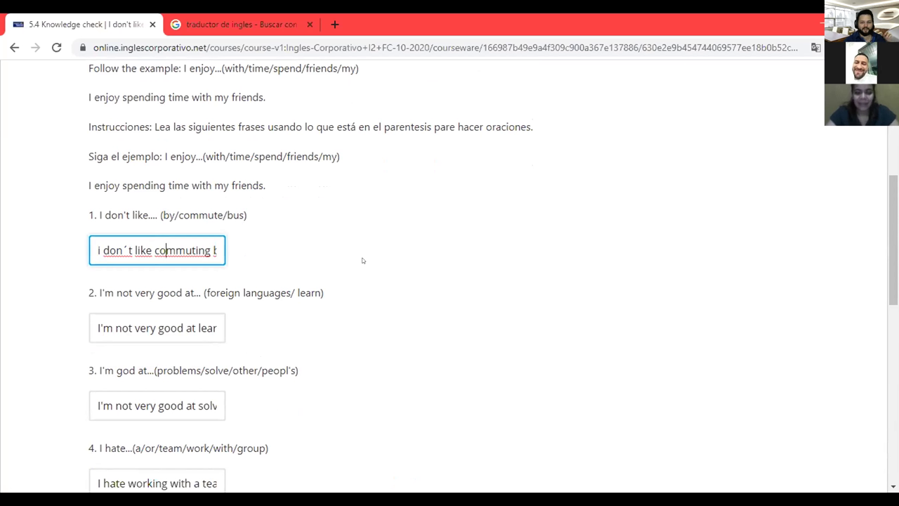
key(Right)
key(Right)
key(Right)
key(Right)
key(Right)
key(Right)
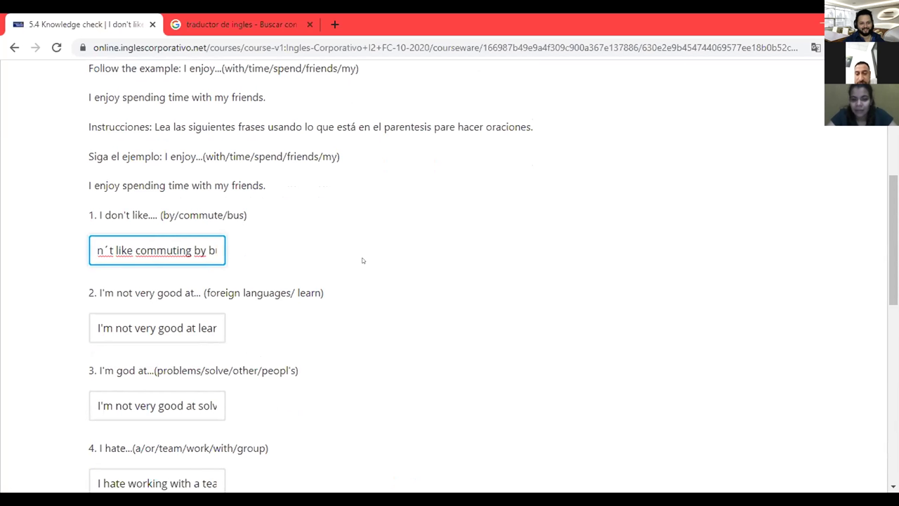
key(Right)
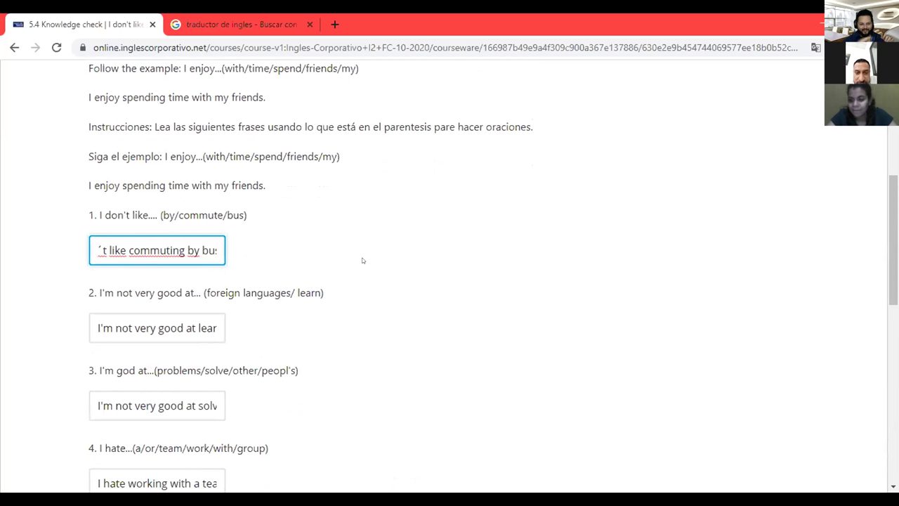
key(Left)
key(ctrl+Left)
key(ctrl+Left)
key(ctrl+Left)
key(ctrl+Left)
key(ctrl+Left)
key(ctrl+Left)
key(ctrl+Left)
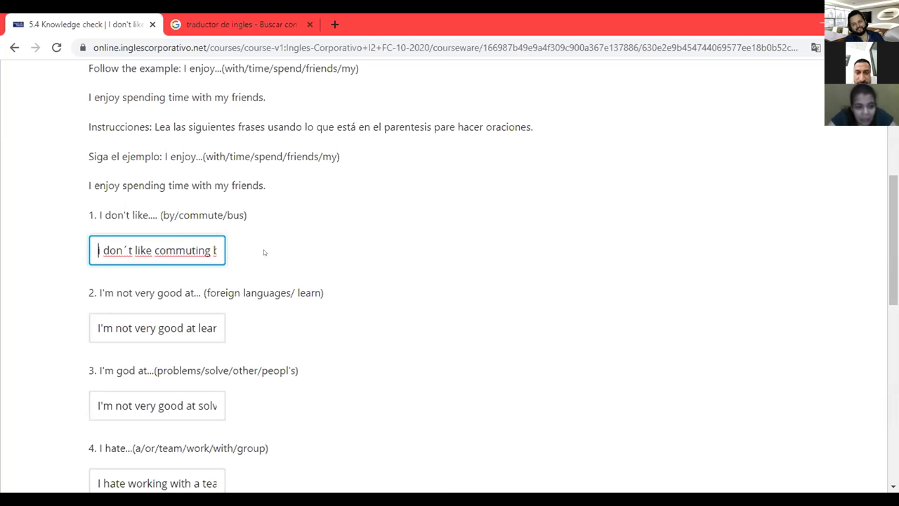
Replace the accent mark in answer 1 with a straight apostrophe so the word reads "don't", removing the extra space.
double_click(121, 216)
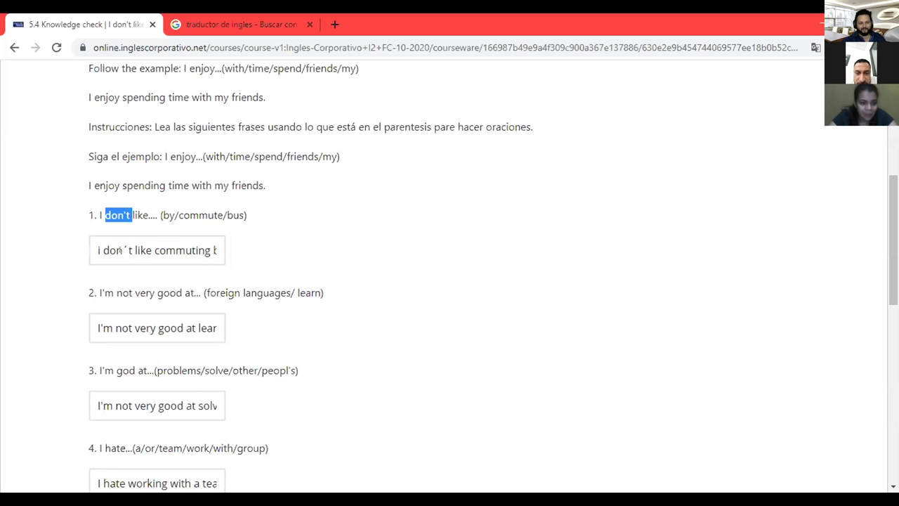
click(120, 250)
double_click(120, 250)
text(')
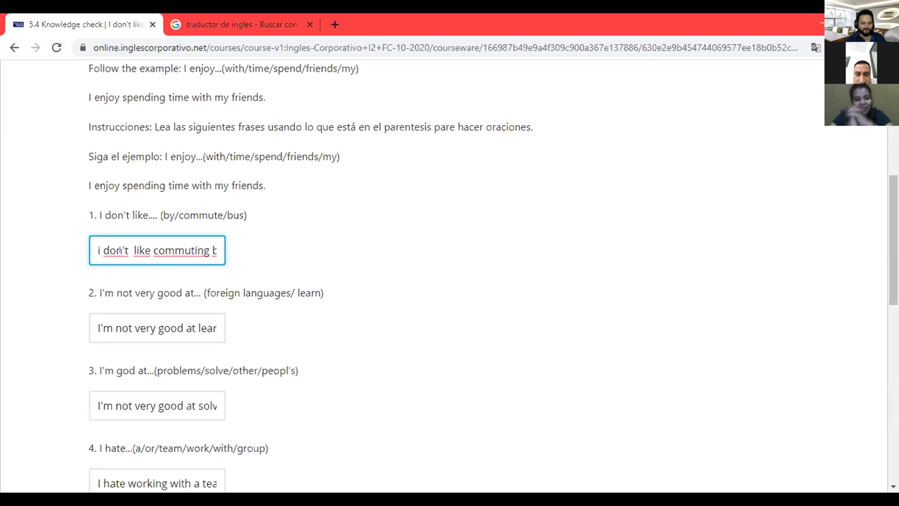
key(BackSpace)
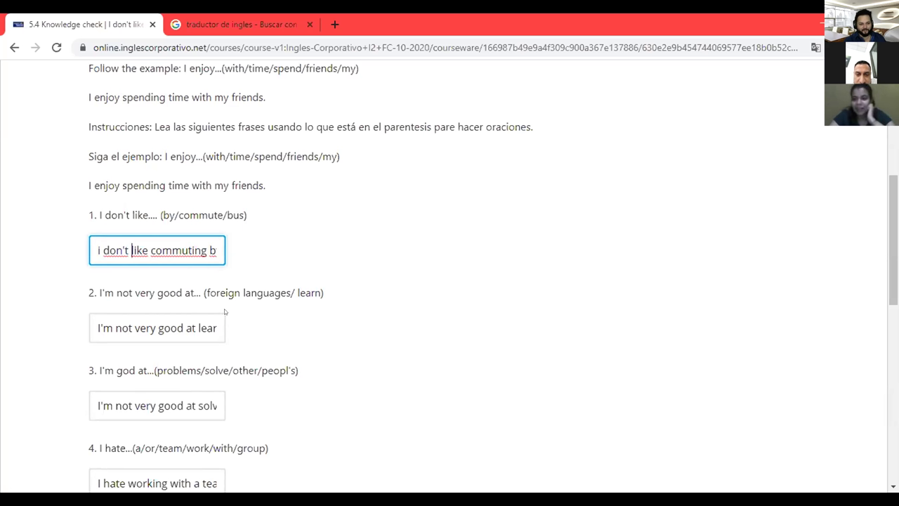
Add a period at the end of answer 1, after "commuting by bus".
key(Right)
key(Right)
key(Right)
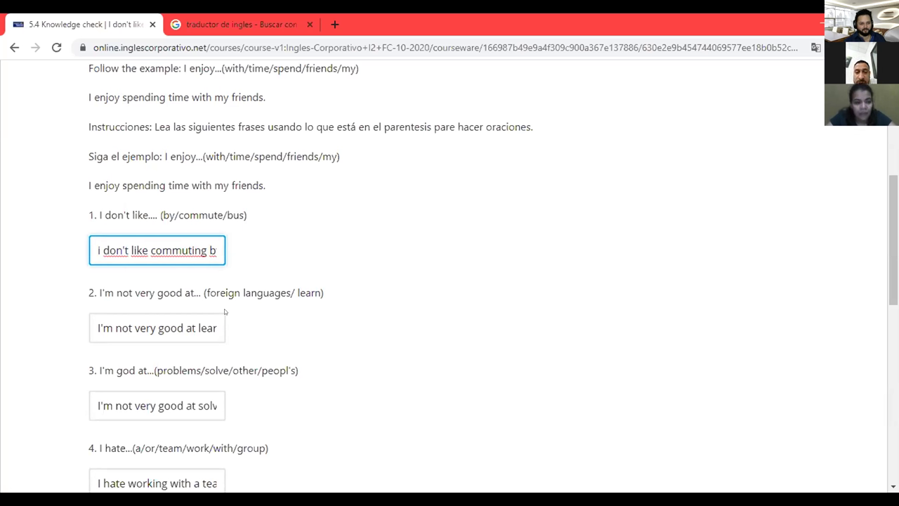
key(Right)
key(Right)
key(Right)
key(Right)
key(Right)
key(Right)
key(Right)
key(Right)
key(Right)
key(Right)
key(Right)
key(Right)
key(Right)
key(Right)
key(Right)
key(Right)
key(Right)
key(Right)
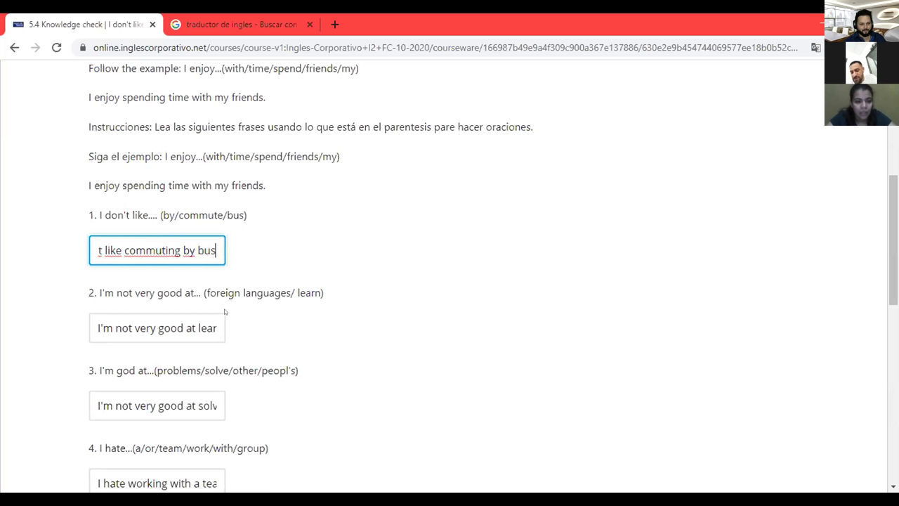
text(.)
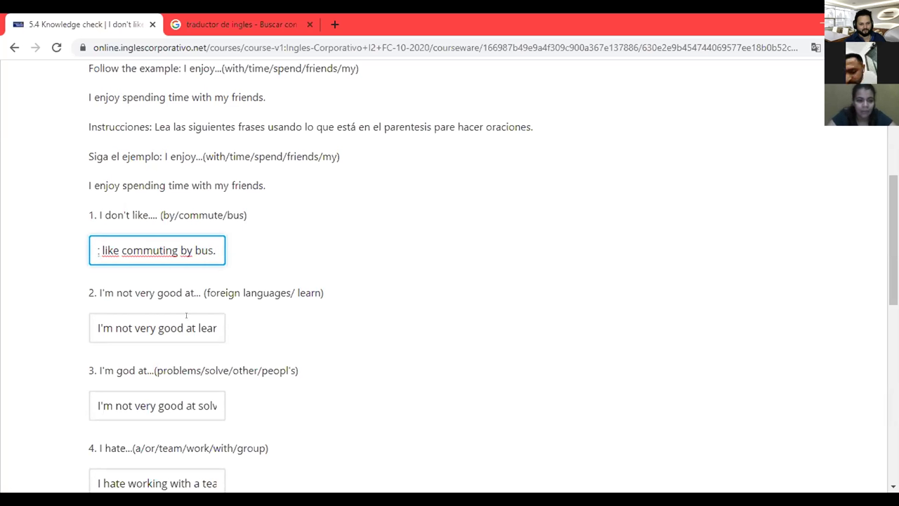
Read through answer 2 about learning foreign languages, checking the hidden part of the sentence.
click(186, 323)
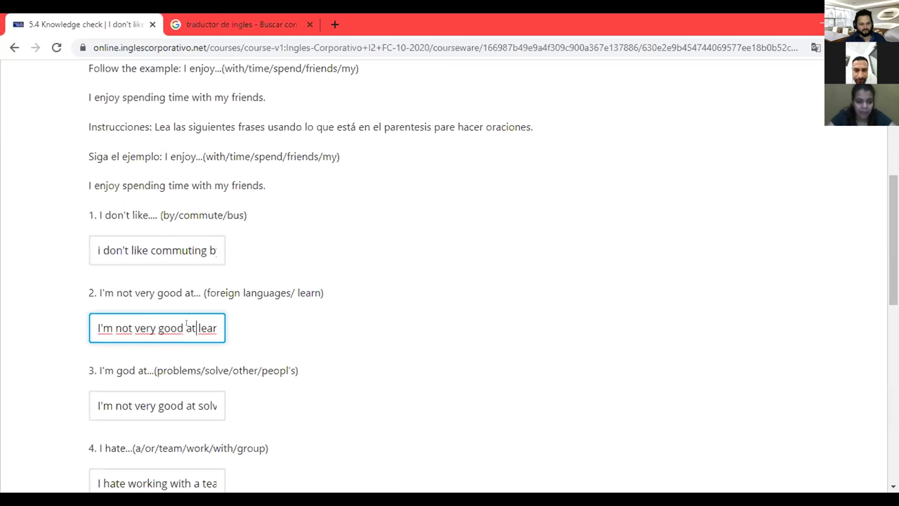
key(Right)
key(Right)
key(Right)
key(Right)
key(Right)
key(Right)
key(Right)
key(Right)
key(Right)
key(Right)
key(Right)
key(Right)
key(Right)
key(Right)
key(Right)
key(Right)
key(Right)
key(Right)
key(Right)
key(Right)
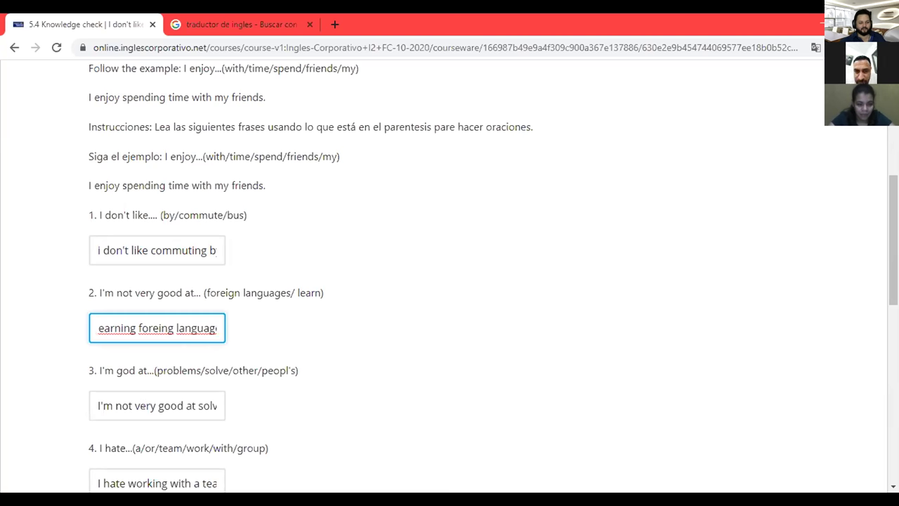
Examine the opening words of answer 3, comparing "I'm not very good at" with the question text.
click(149, 406)
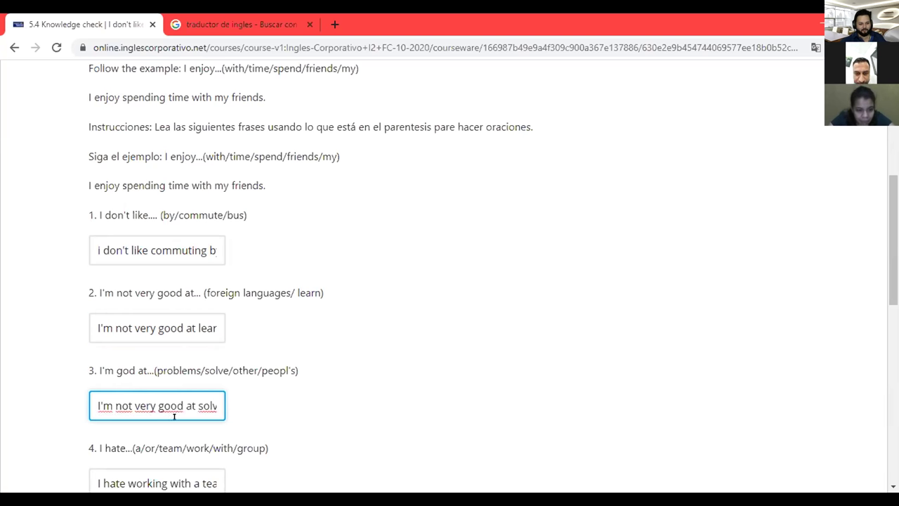
double_click(120, 399)
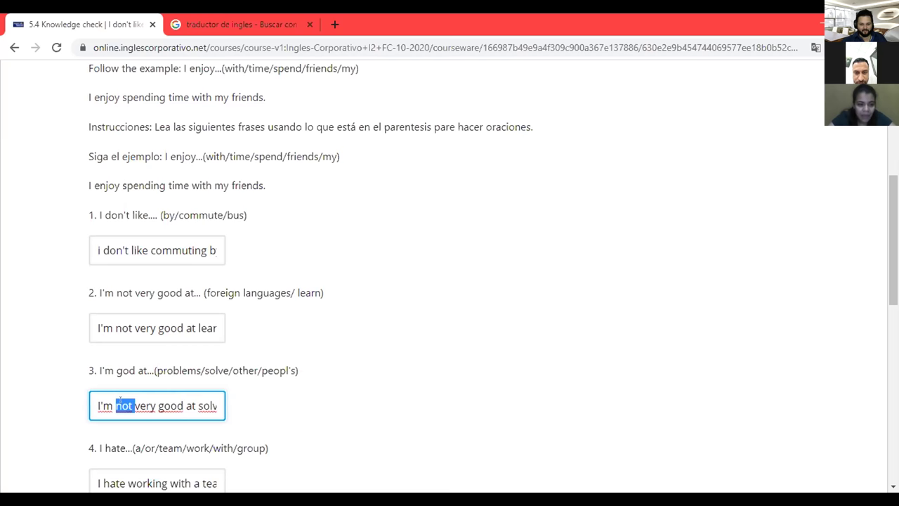
key(Left)
key(Left)
key(Left)
key(Left)
key(Left)
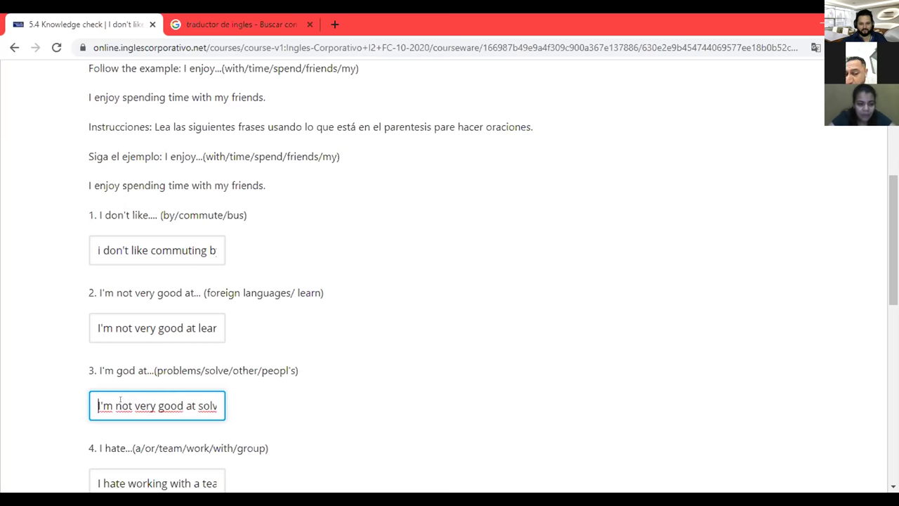
key(Right)
key(Right)
key(Right)
key(Right)
key(Right)
key(Right)
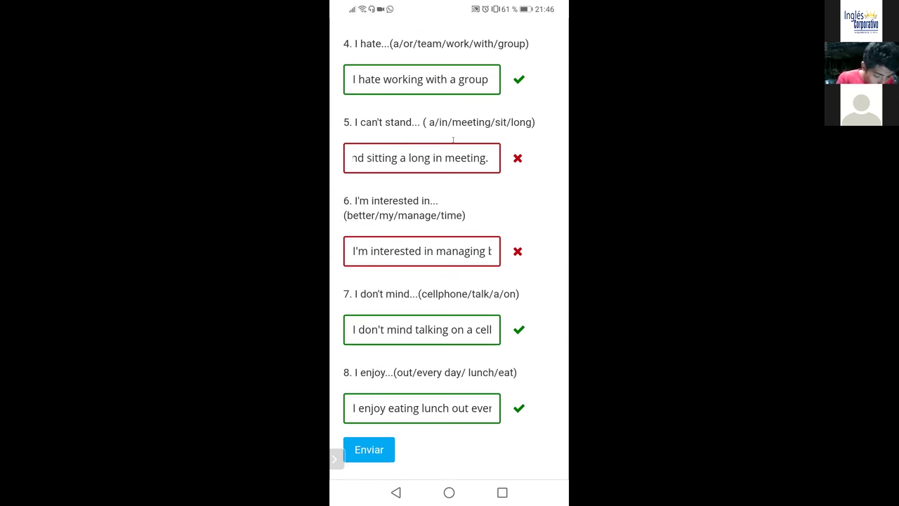
Insert "time" after "a long" in answer 5 and submit the exercise for marking.
click(432, 158)
click(431, 168)
text(time)
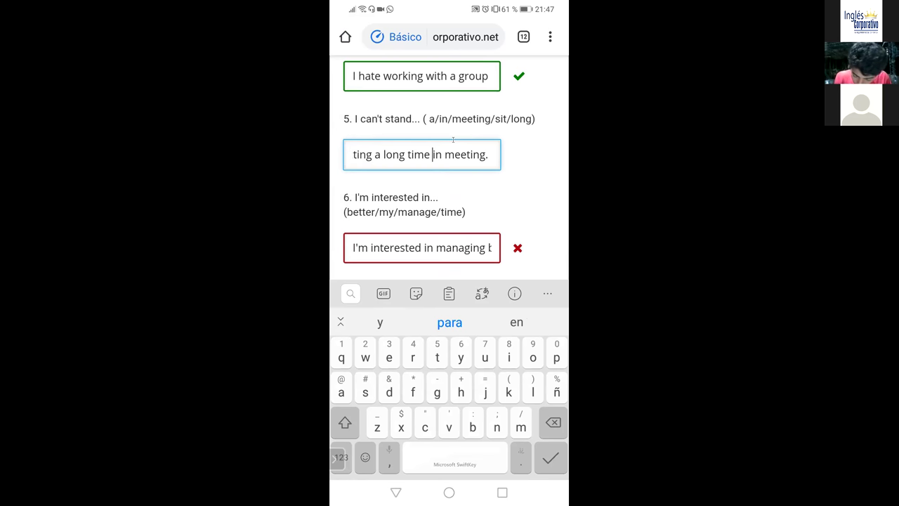
scroll(450, 169, down, 2)
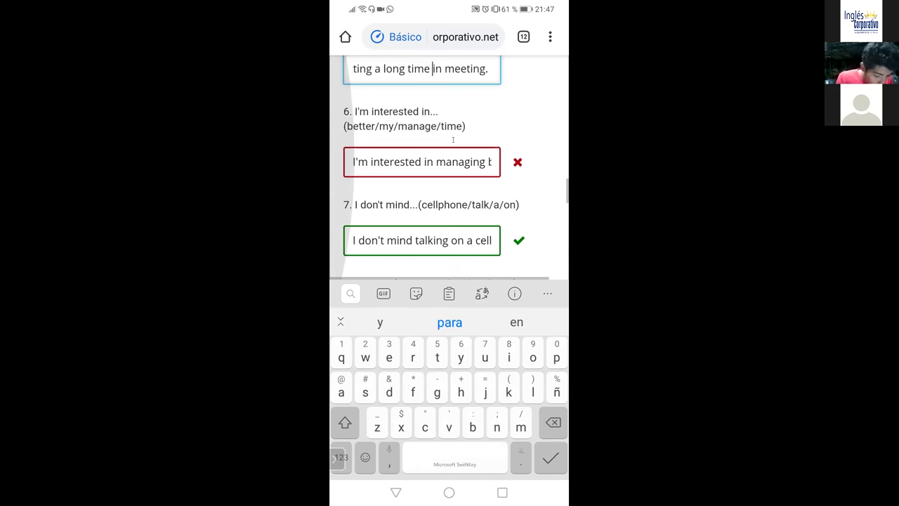
scroll(453, 140, down, 5)
click(376, 166)
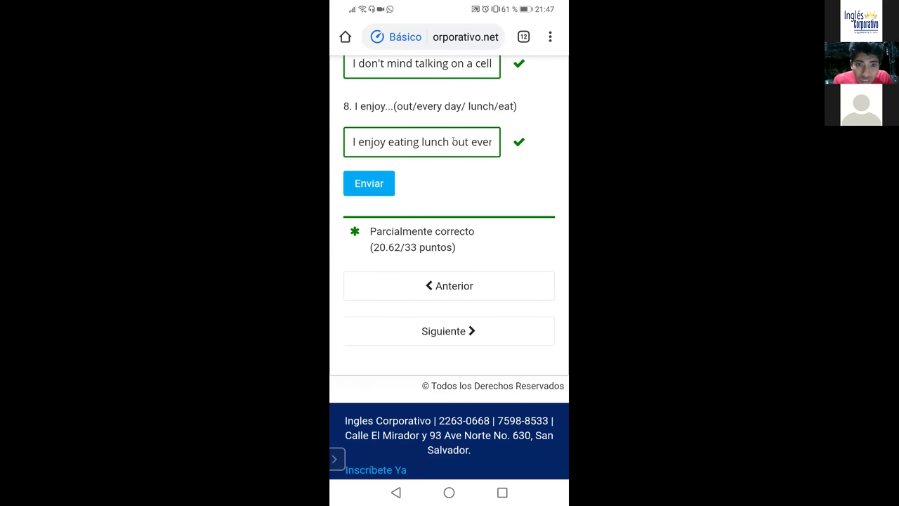
Review which of the submitted answers from 2 to 8 are marked correct or incorrect.
scroll(453, 141, up, 1)
scroll(453, 138, up, 5)
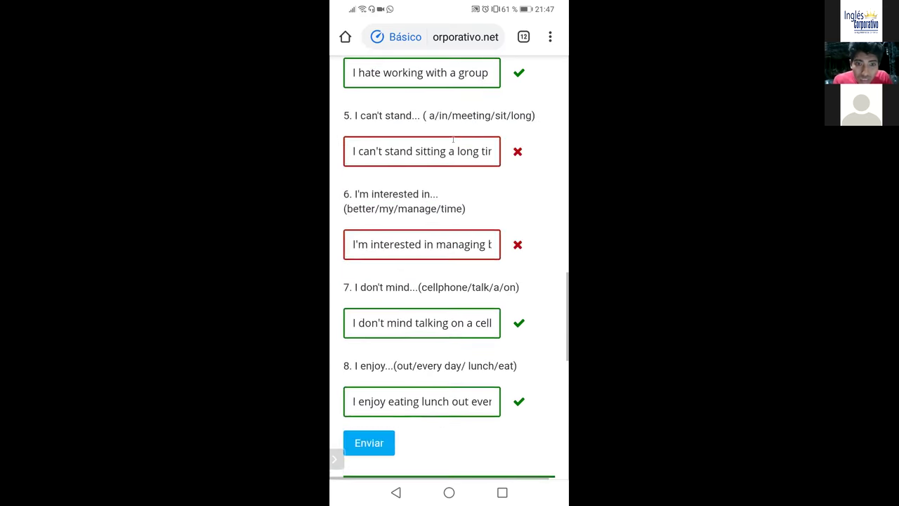
scroll(453, 140, up, 1)
click(464, 279)
key(Escape)
scroll(453, 140, up, 2)
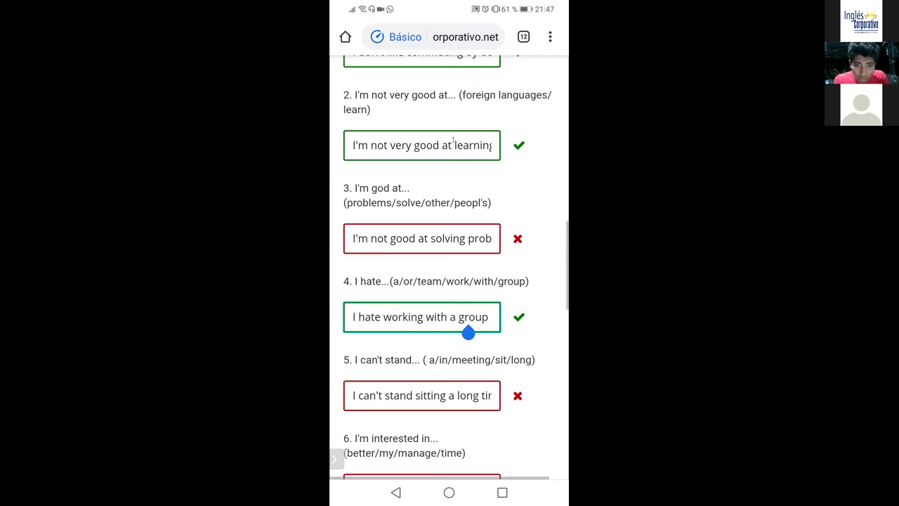
scroll(453, 140, down, 3)
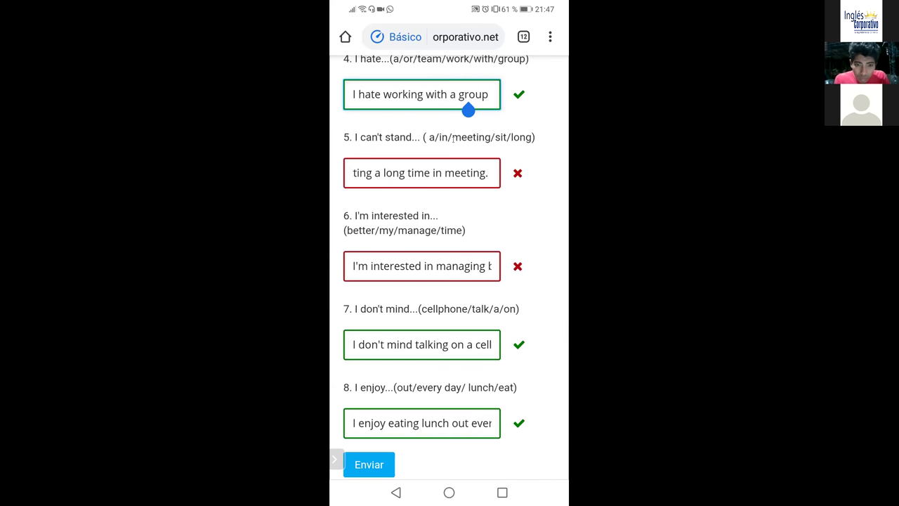
Delete "time in" from answer 5 so that it ends with "sitting a long meeting.".
click(443, 173)
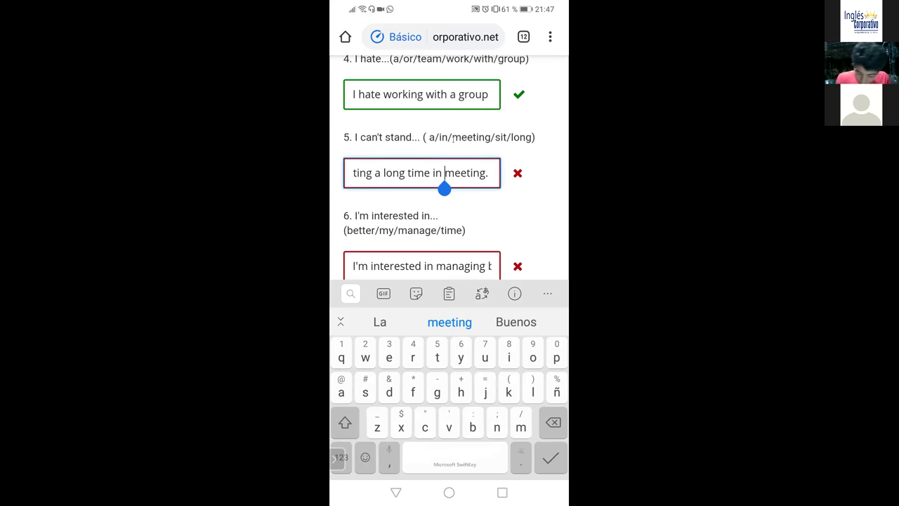
drag(393, 173, 478, 173)
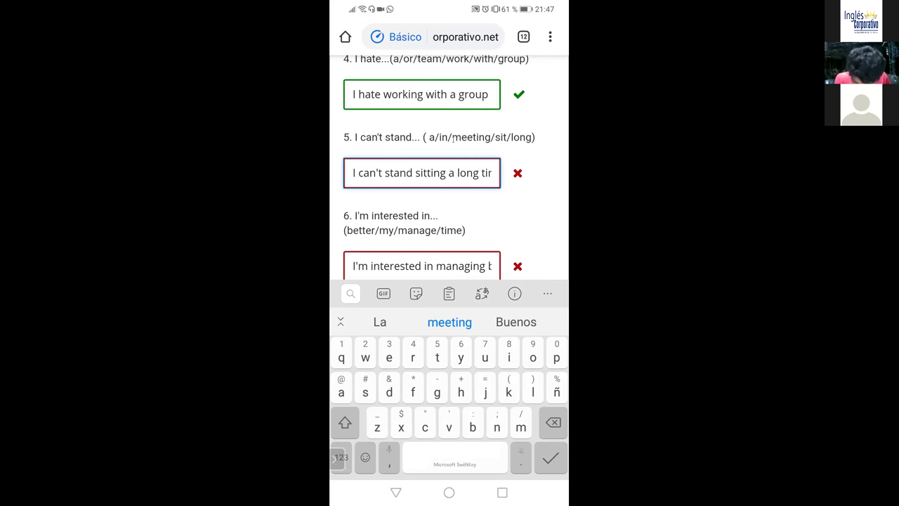
drag(485, 187, 444, 188)
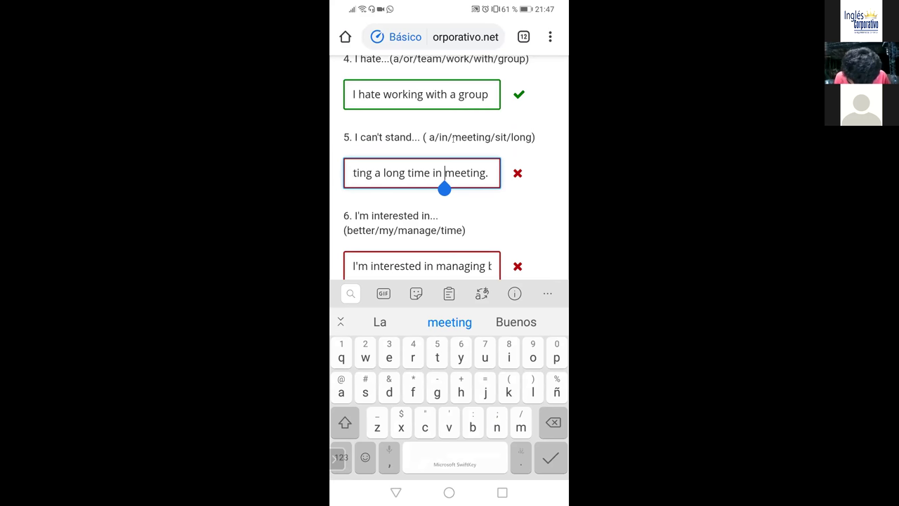
key(BackSpace)
key(BackSpace)
key(BackSpace)
key(BackSpace)
key(BackSpace)
key(BackSpace)
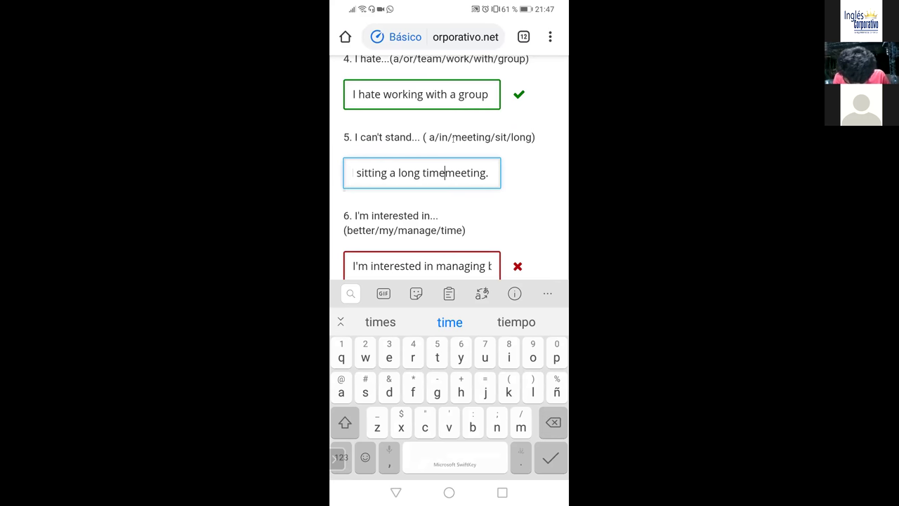
key(BackSpace)
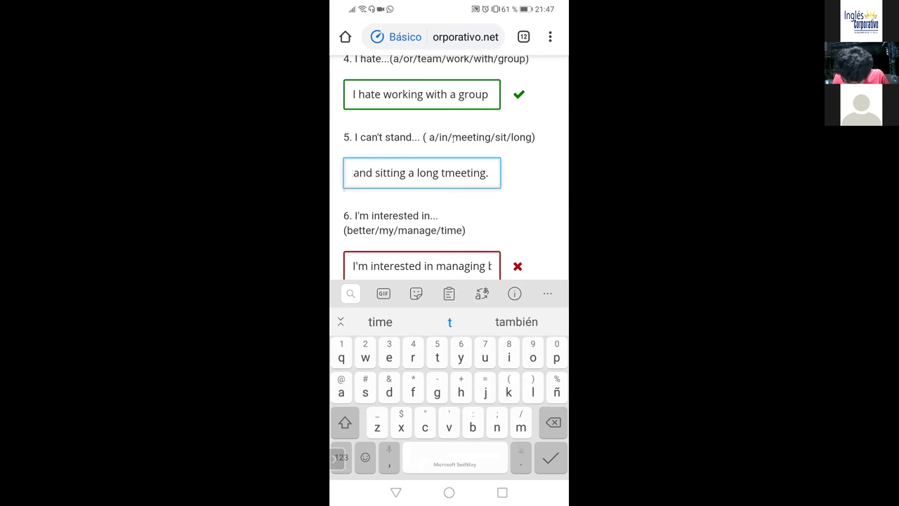
key(BackSpace)
scroll(453, 138, down, 10)
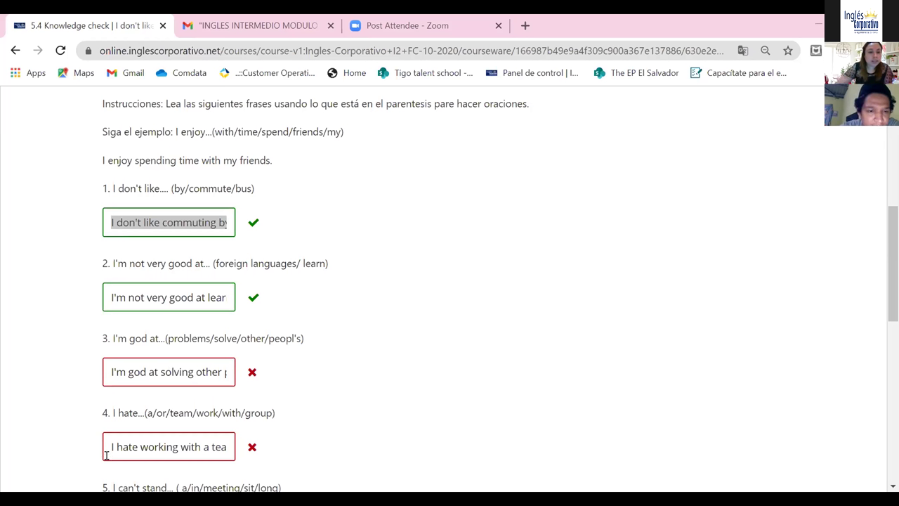
Fill answer 4 with the suggested sentence "I hate working with a team or group.", including the final period.
click(156, 442)
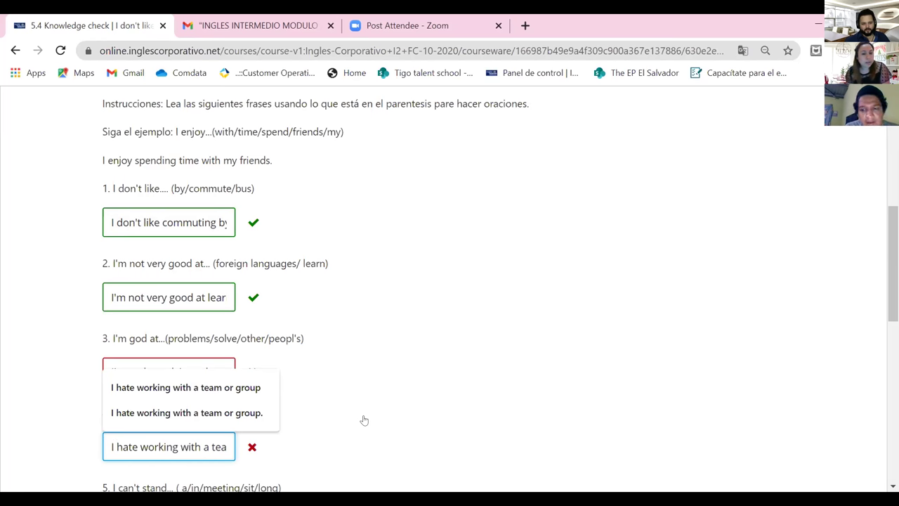
click(259, 416)
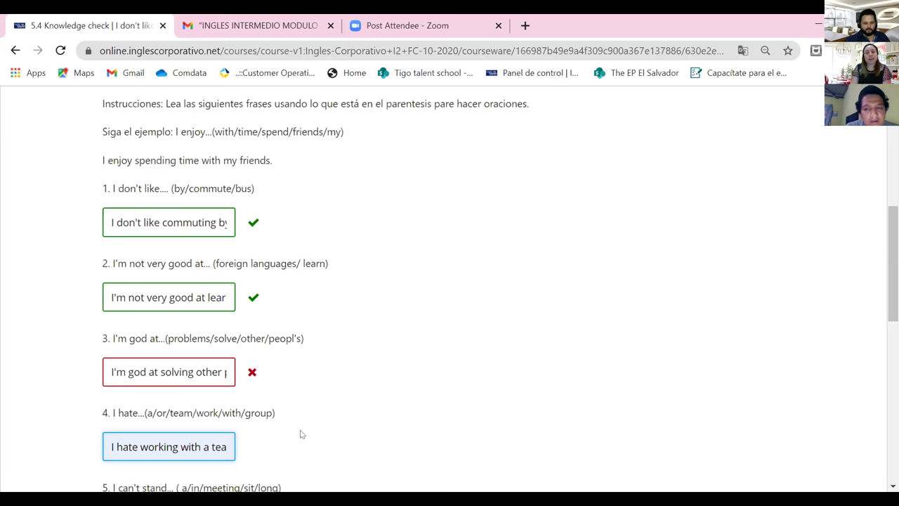
Examine the full wording of answer 3 about solving problems and of answer 4 about working with a team.
drag(112, 370, 233, 373)
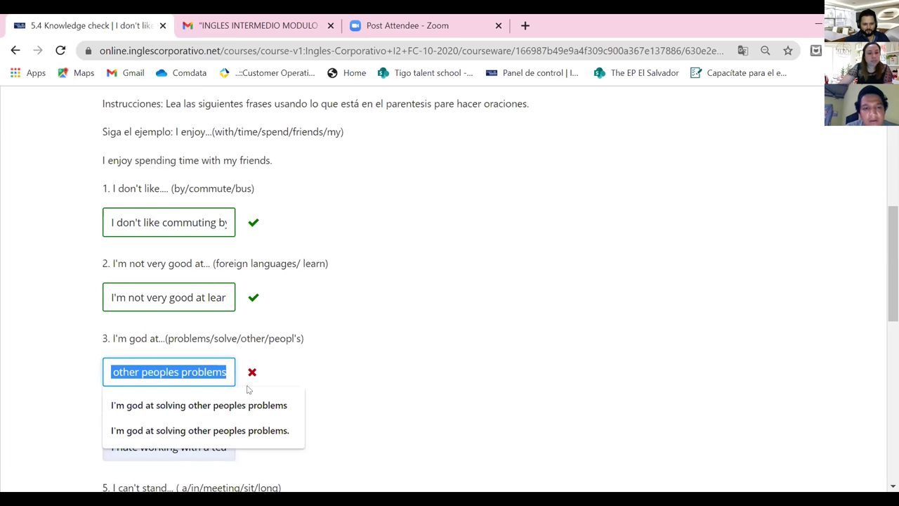
key(Right)
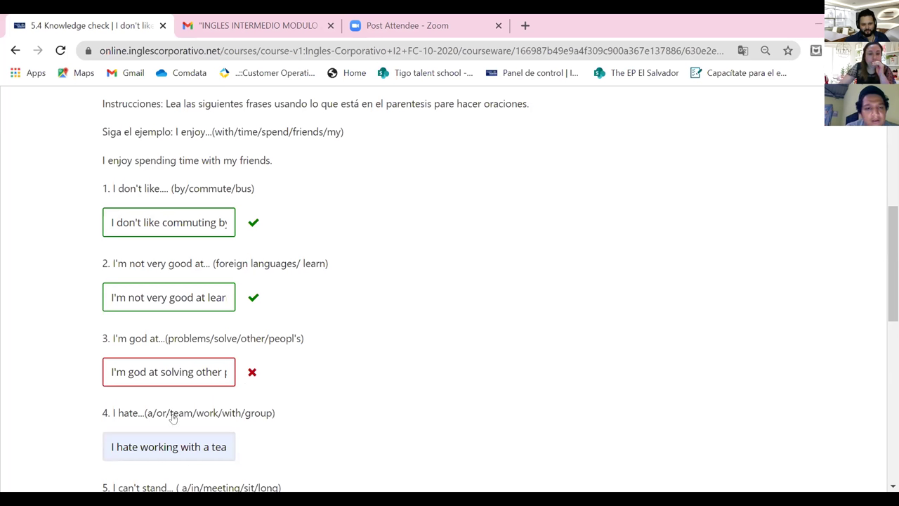
click(170, 443)
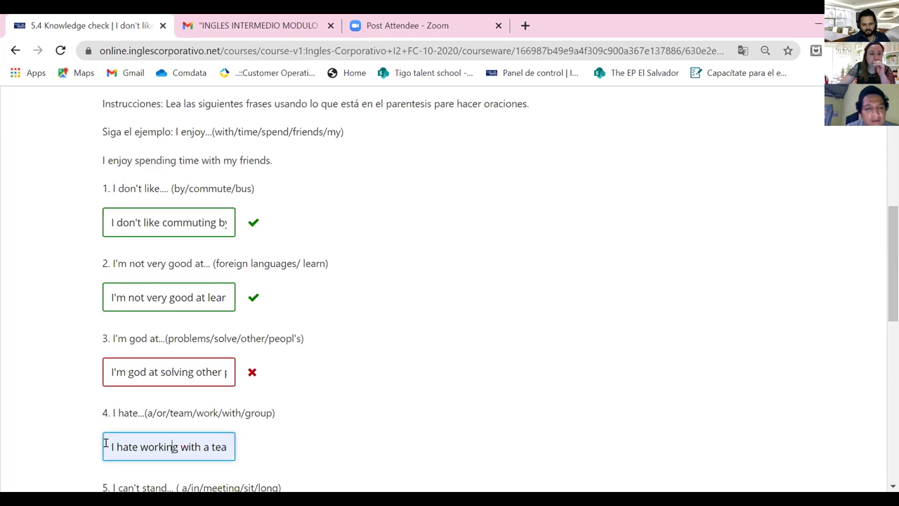
drag(105, 443, 232, 463)
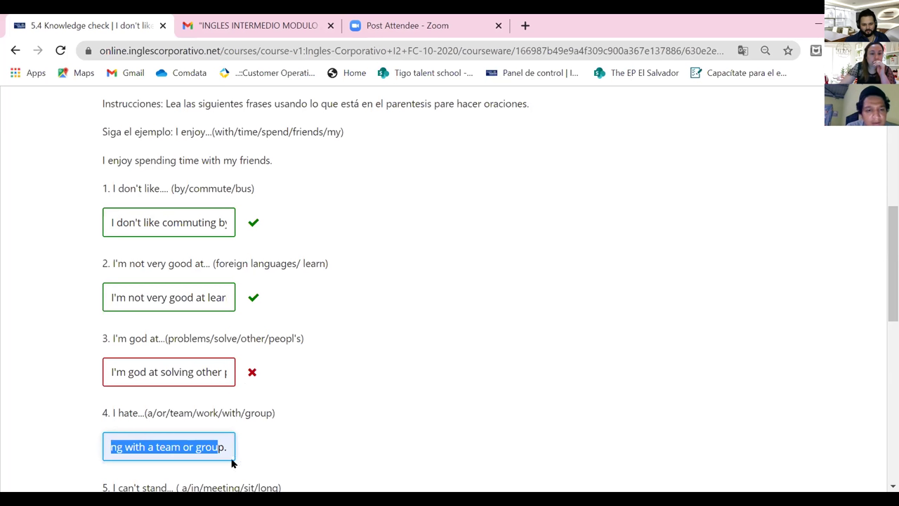
Reword answer 4 by swapping "team" and "group" so that it reads "I hate working with a group or team.".
click(229, 446)
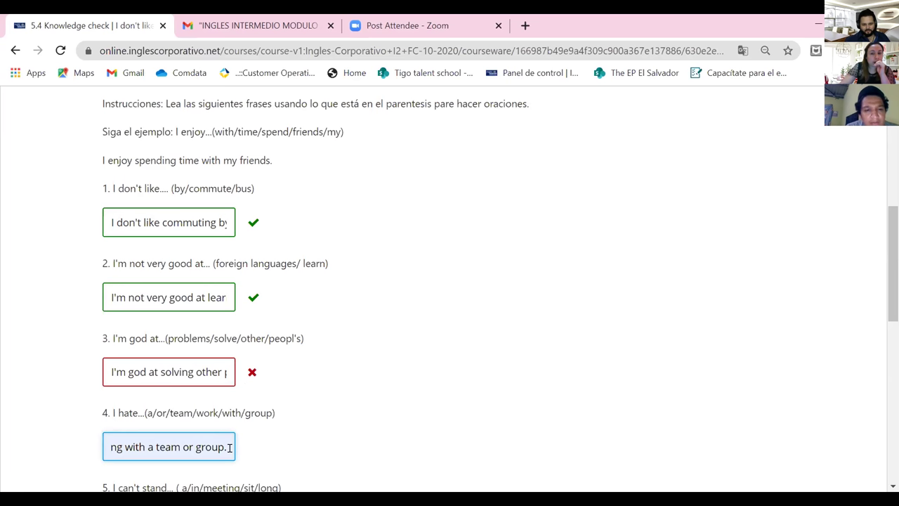
click(293, 449)
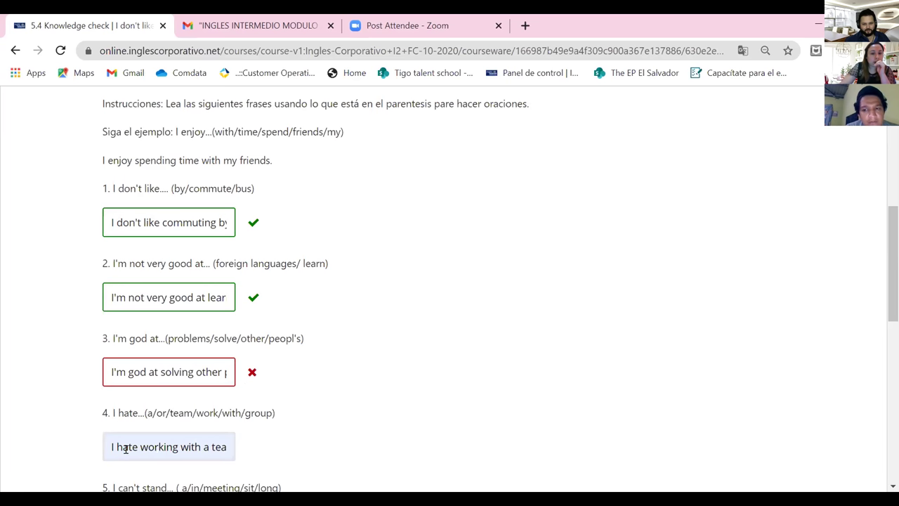
drag(111, 444, 231, 444)
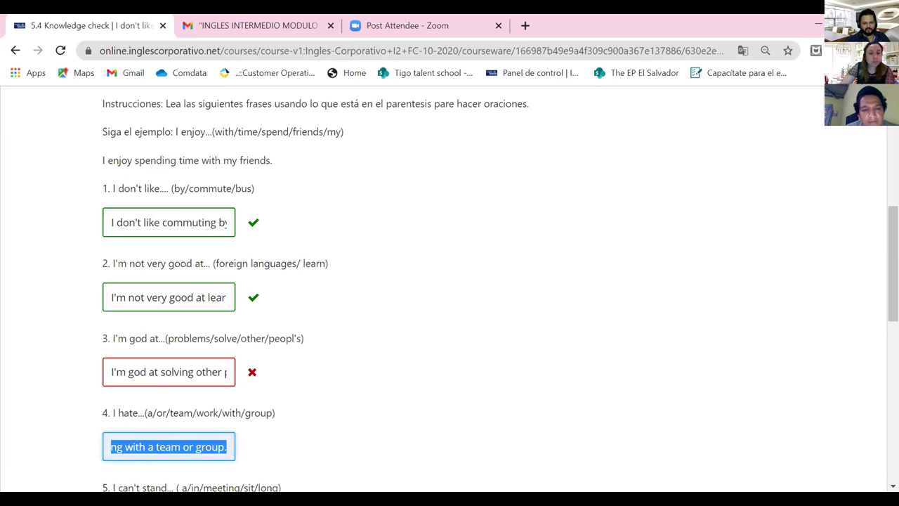
click(545, 290)
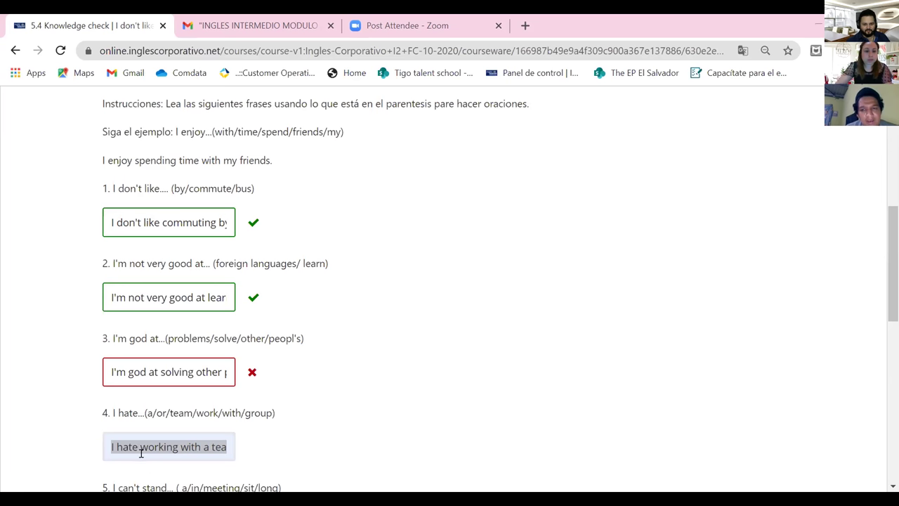
triple_click(113, 445)
click(135, 444)
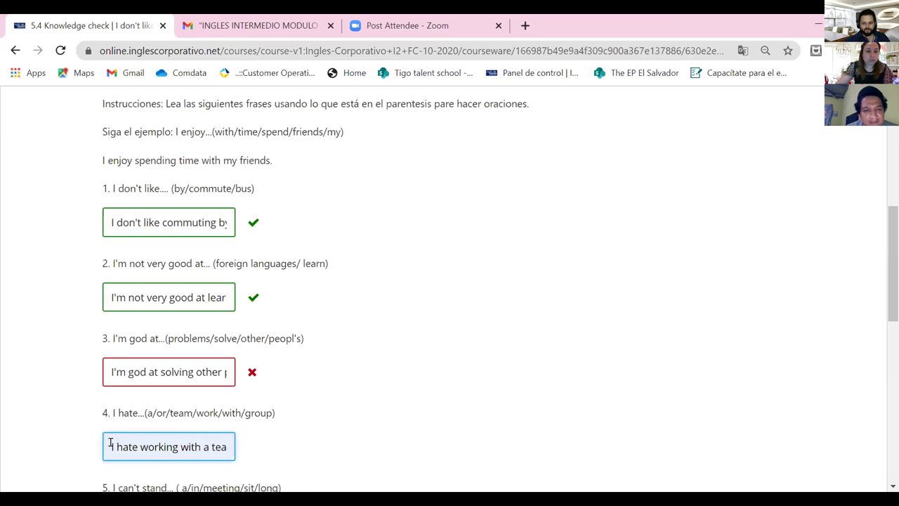
drag(161, 445, 285, 445)
text(ng with a group or team.)
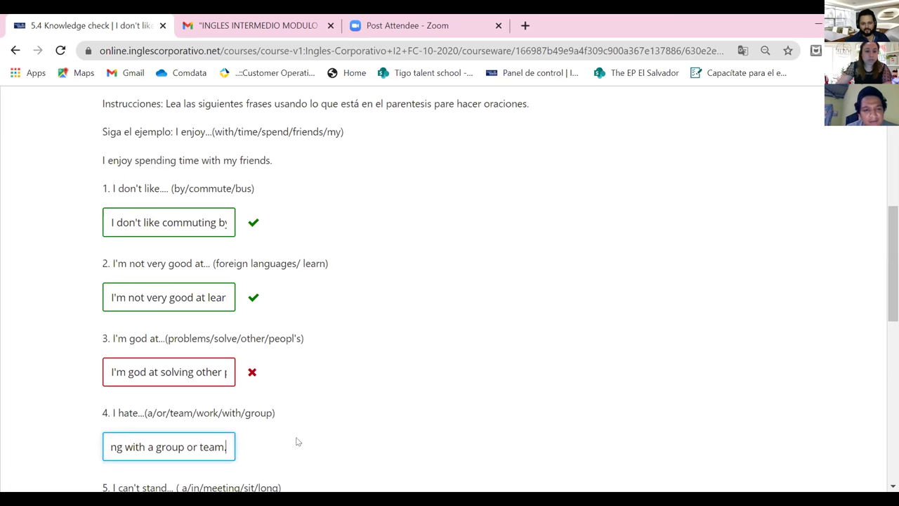
click(347, 402)
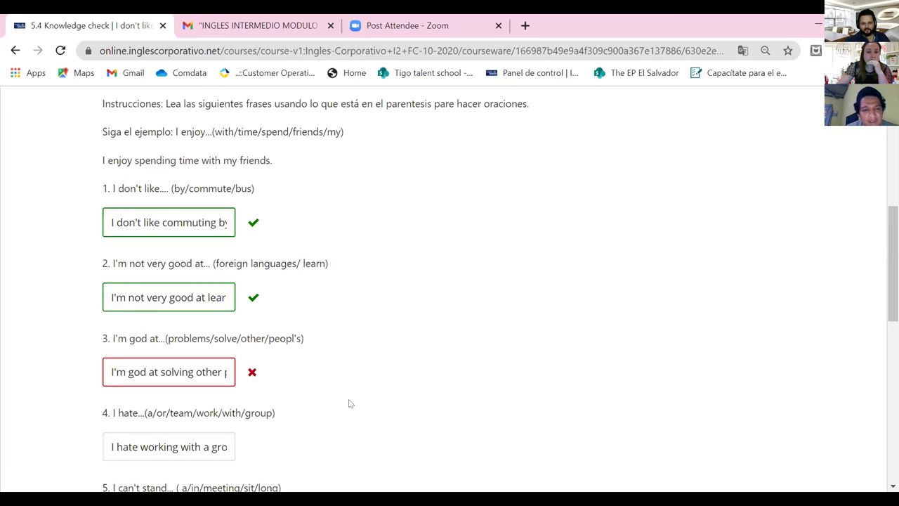
Review the answered wedding questions 1 and 2 in the 3.13 Knowledge check.
scroll(356, 402, down, 4)
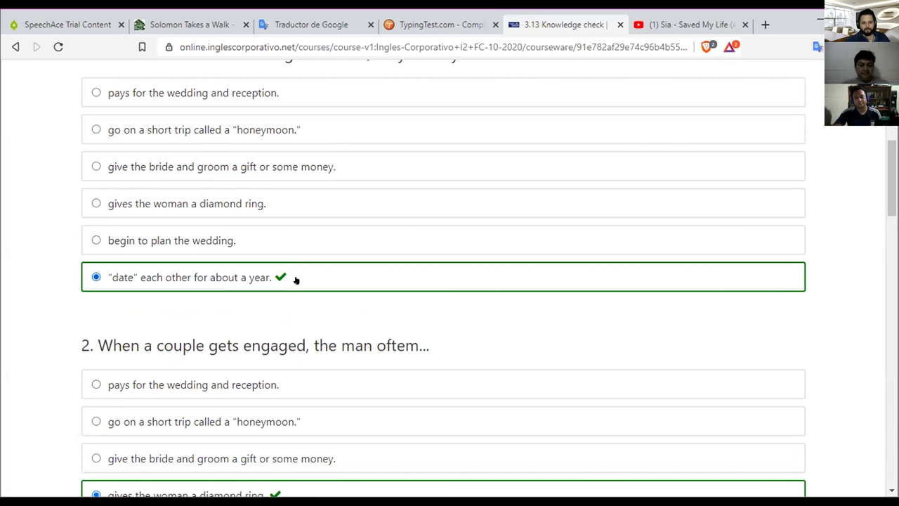
scroll(295, 280, up, 1)
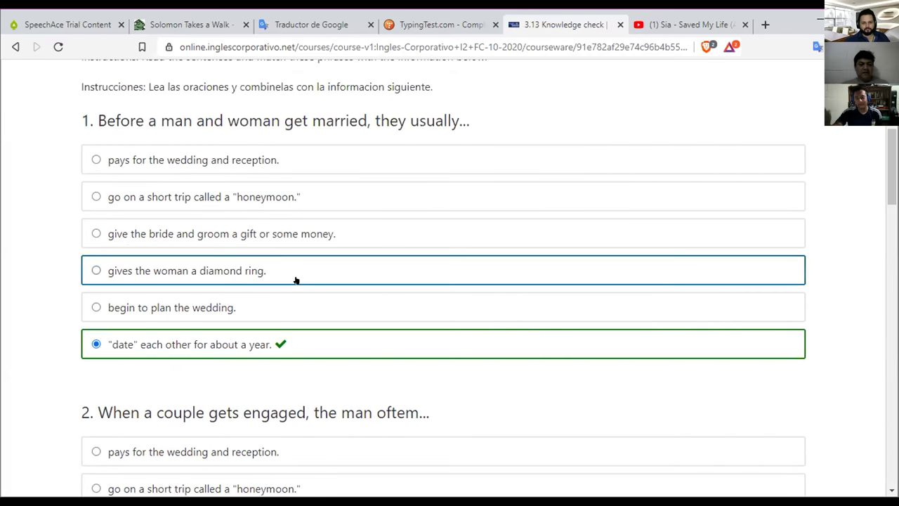